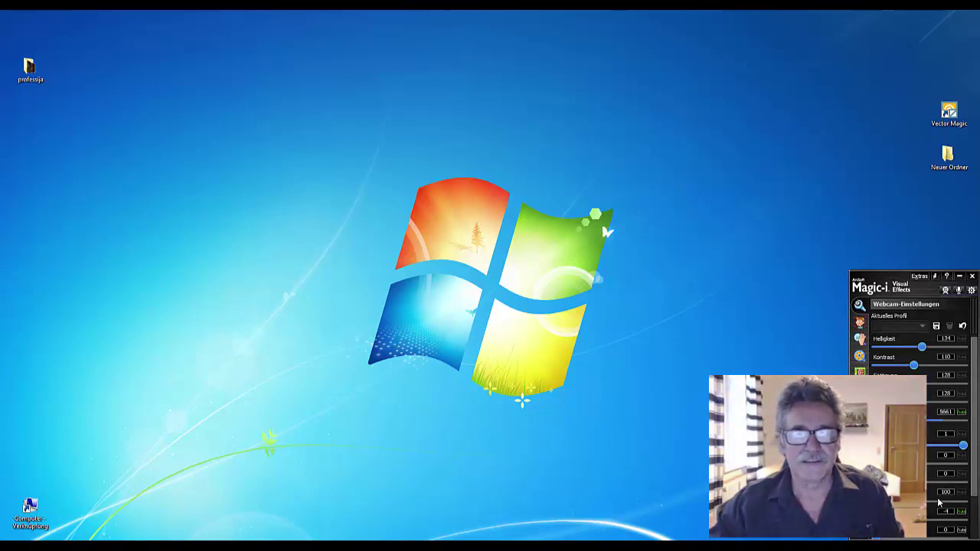
Close the Magic-i Visual Effects webcam settings panel
left_click(972, 277)
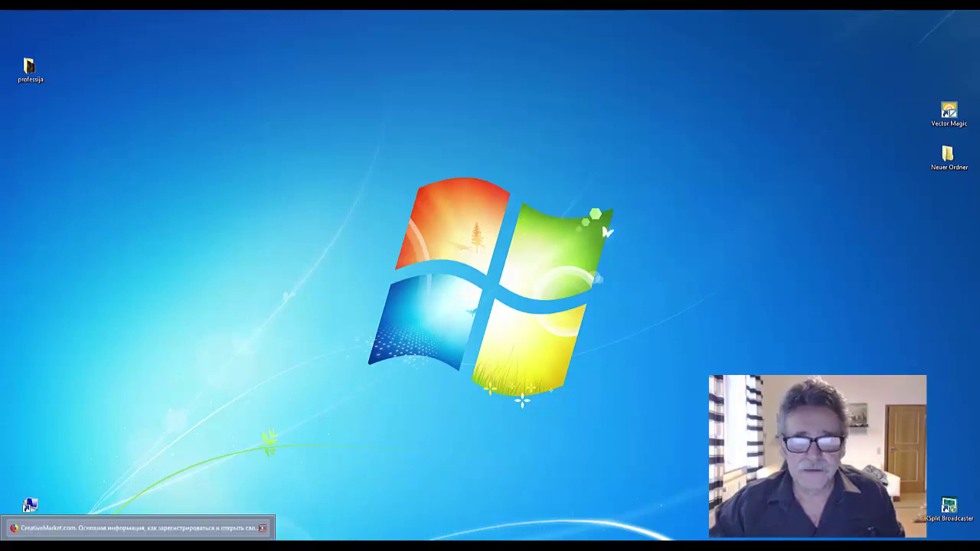
Bring up the microstocks.info Creative Market guide and scroll to its Request an Invite screenshot
left_click(138, 527)
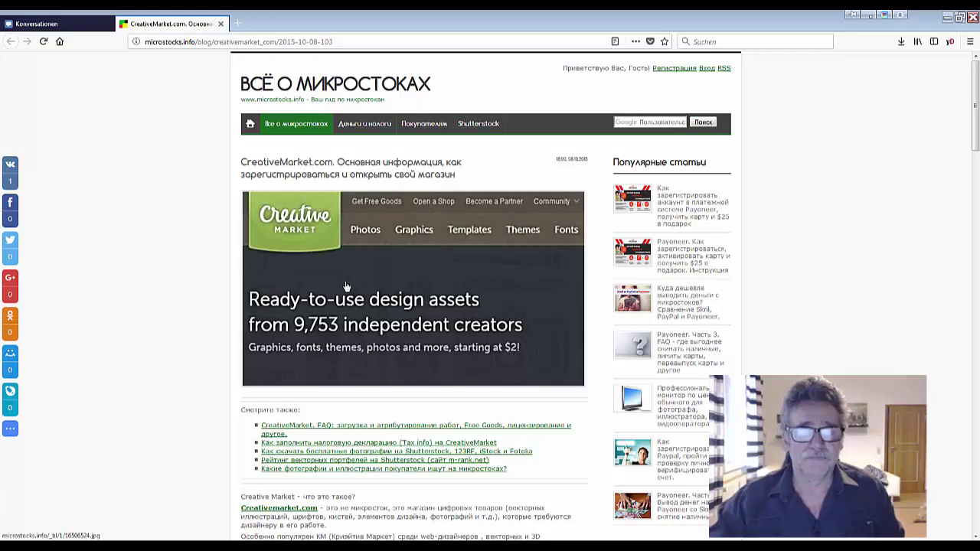
scroll(346, 286, "down", 3)
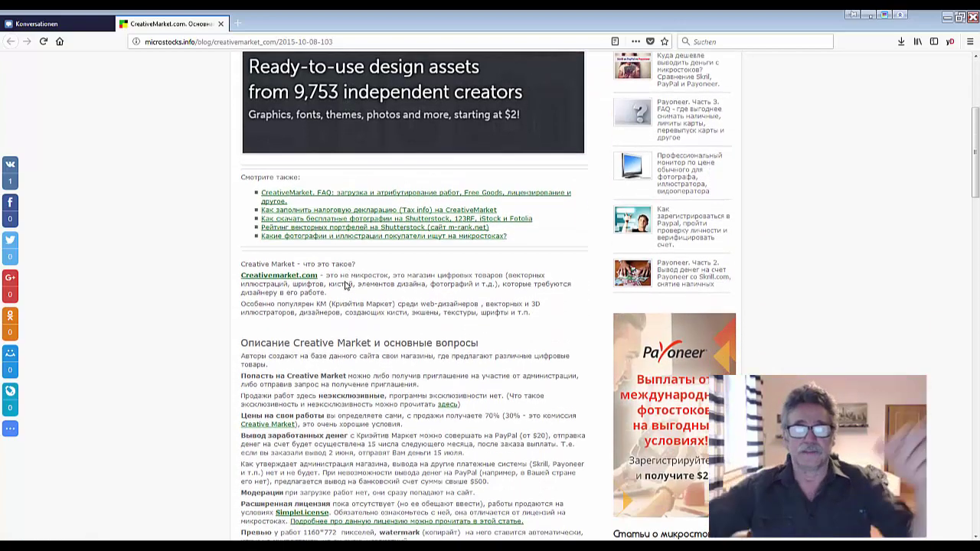
scroll(346, 286, "down", 1)
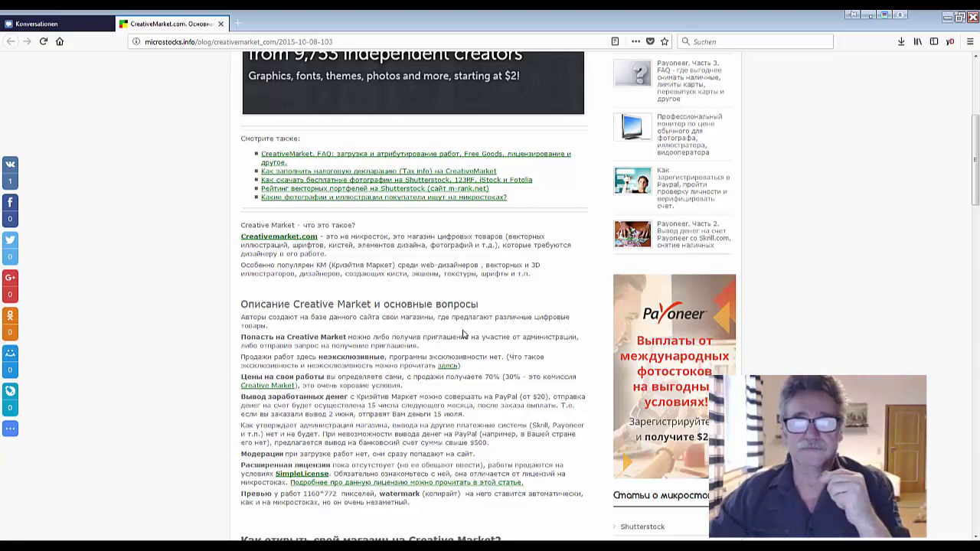
scroll(464, 334, "down", 3)
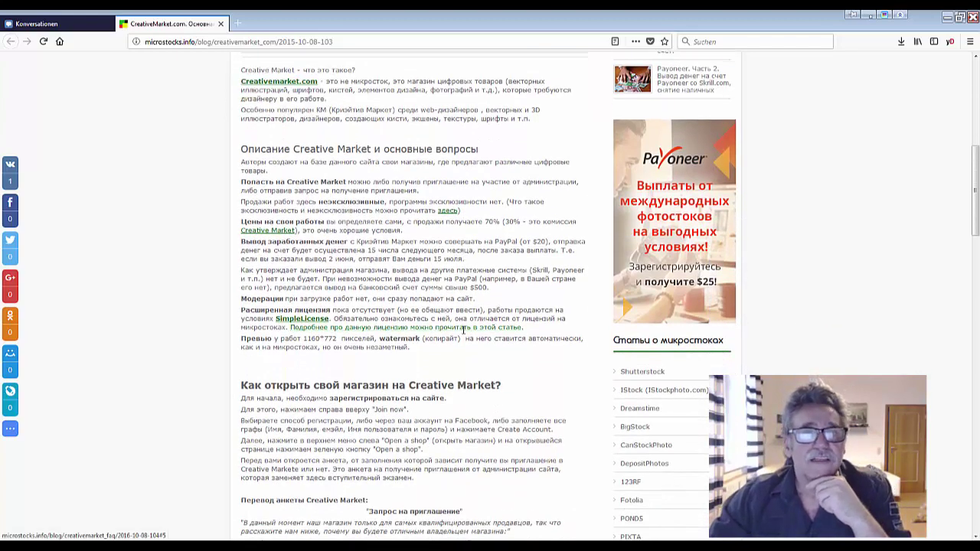
scroll(464, 330, "down", 1)
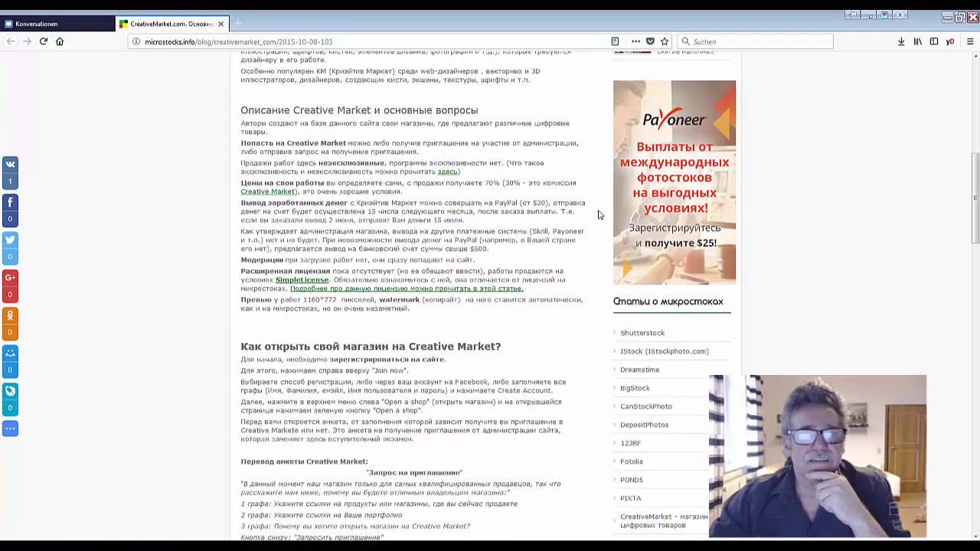
scroll(496, 358, "down", 4)
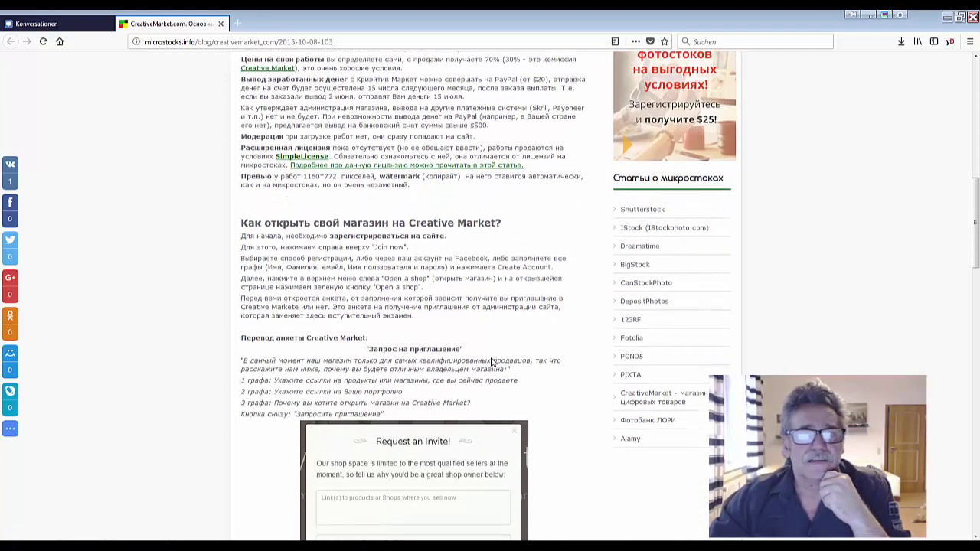
scroll(491, 361, "down", 3)
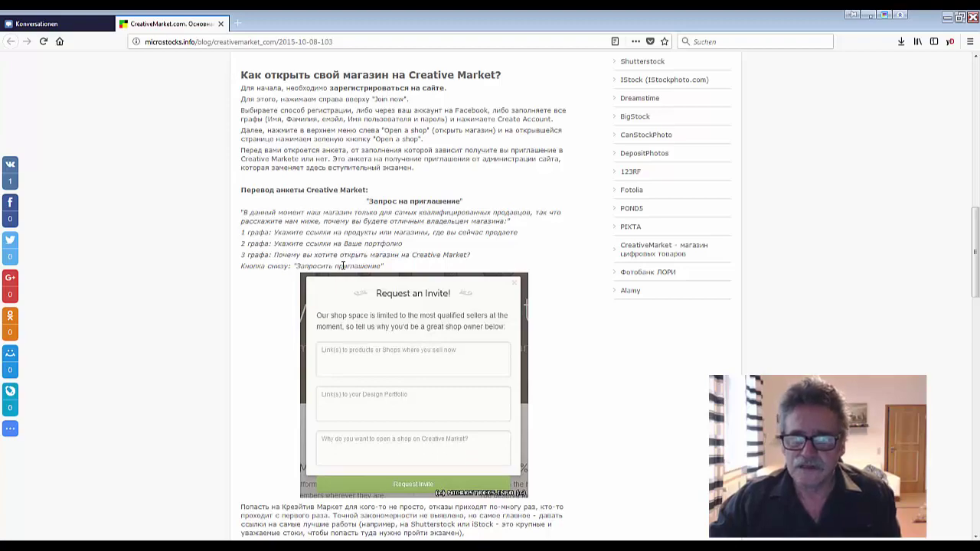
scroll(343, 266, "up", 5)
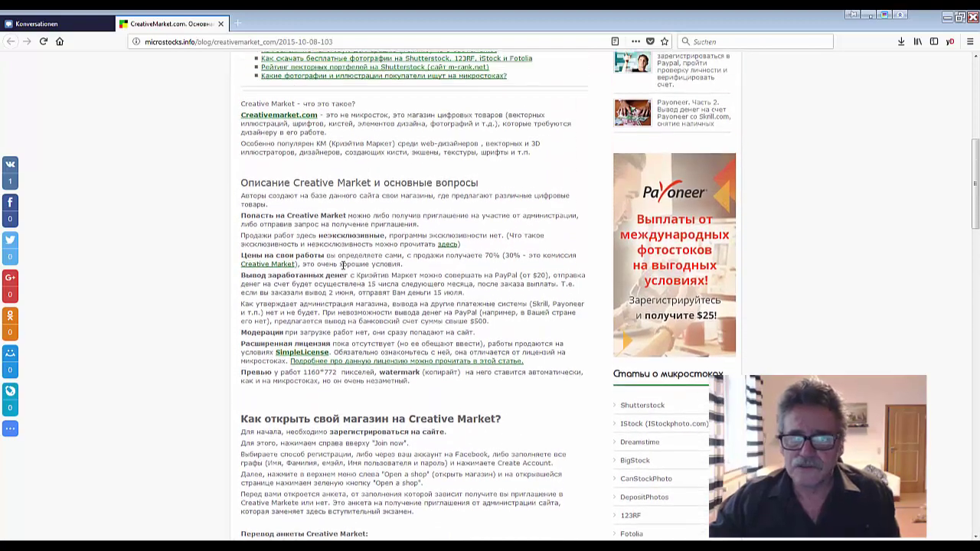
scroll(343, 265, "up", 1)
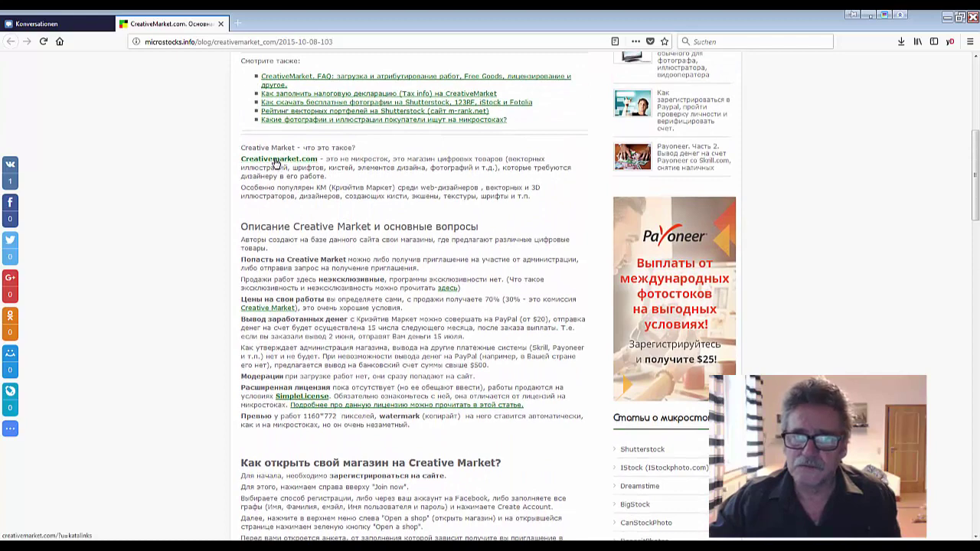
Open Creativemarket.com in a new tab and accept the 10% discount popup
left_click(277, 163)
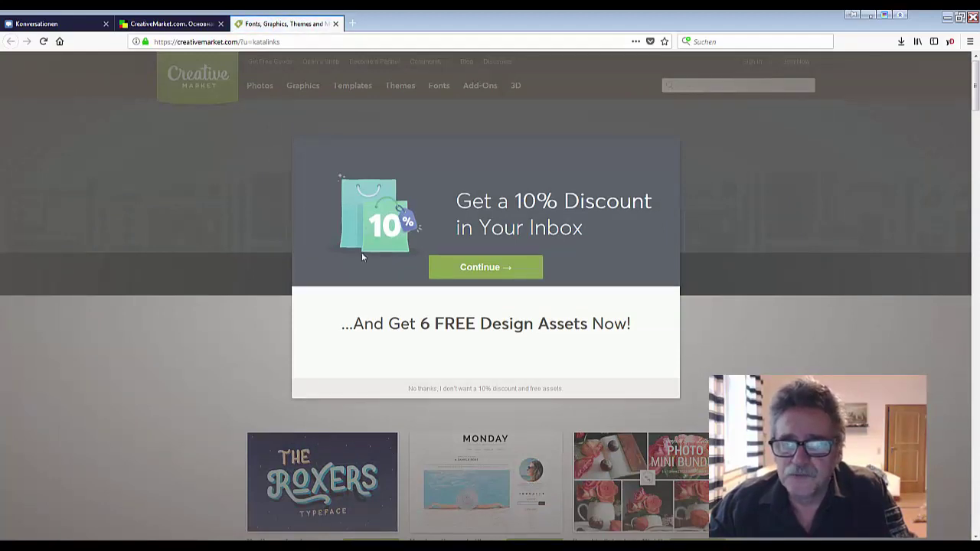
left_click(485, 272)
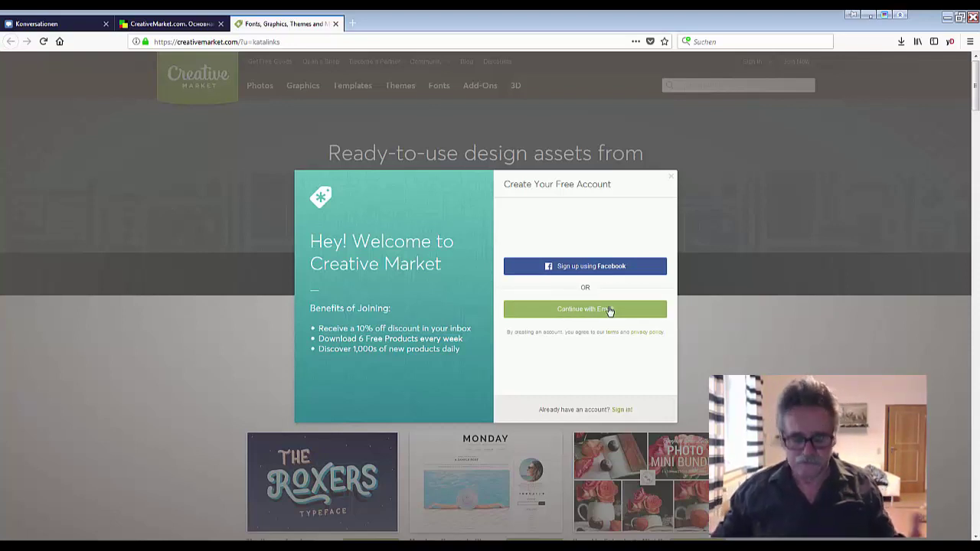
Choose Continue with Email and enter the user's first and last name
left_click(571, 312)
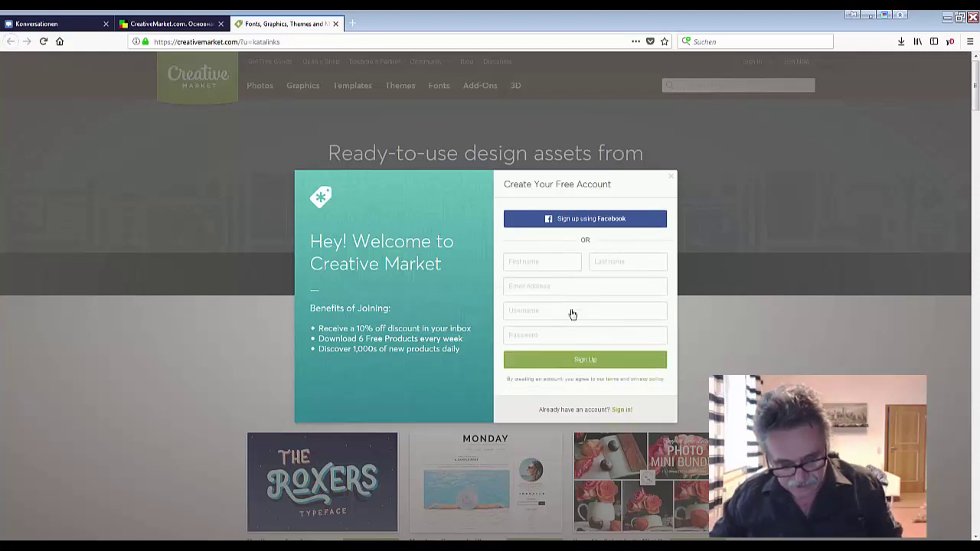
left_click(530, 260)
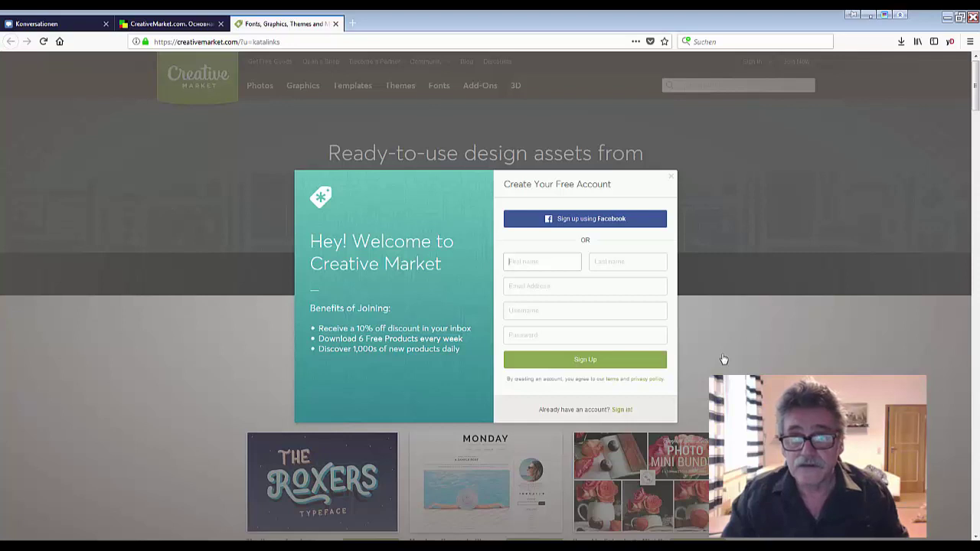
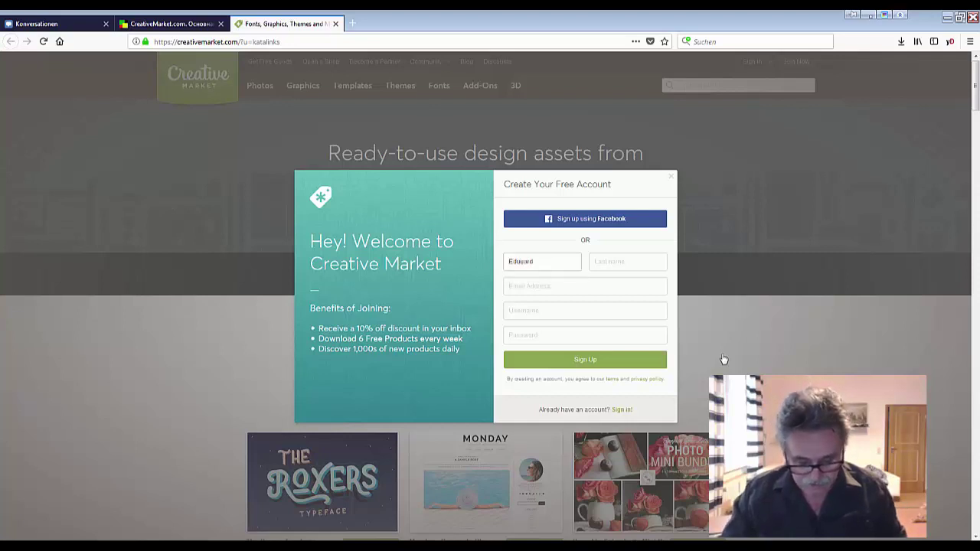
left_click(616, 262)
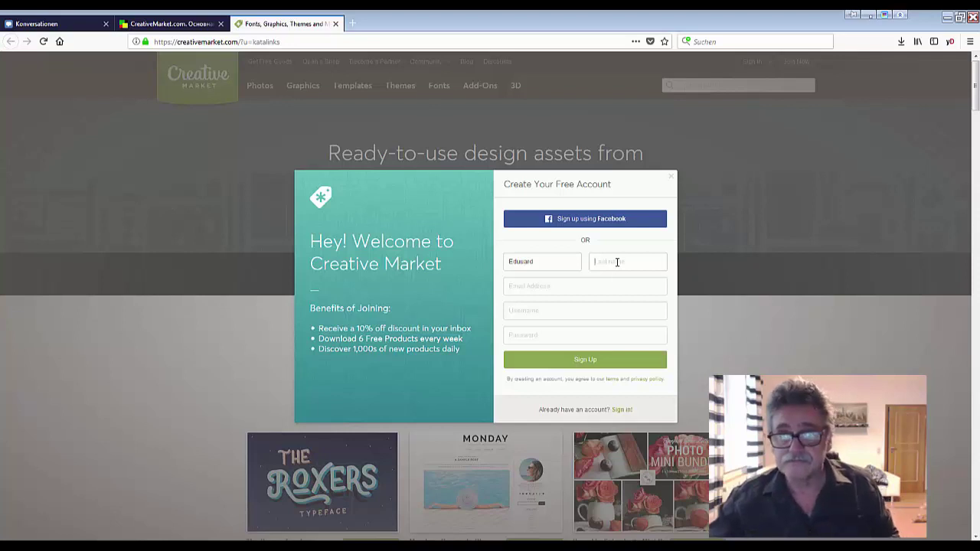
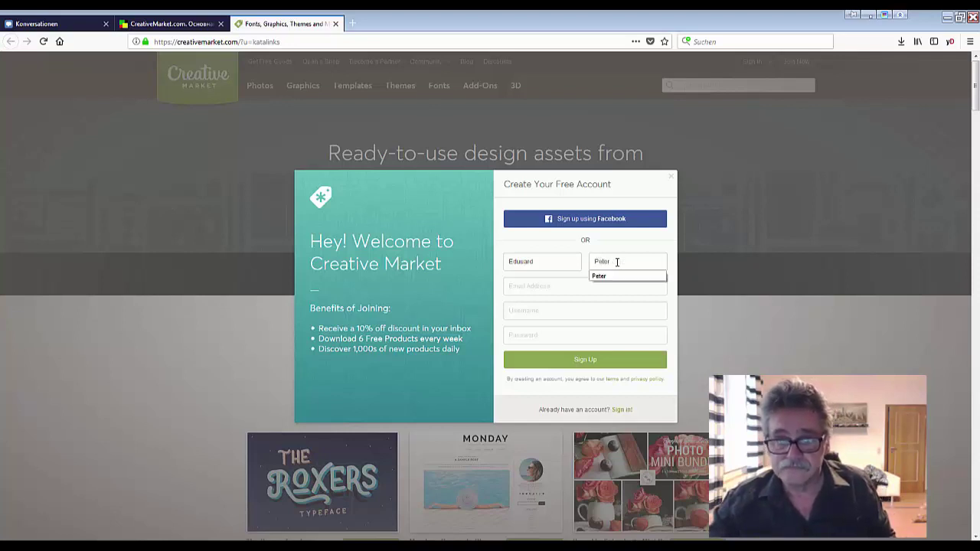
left_click(519, 285)
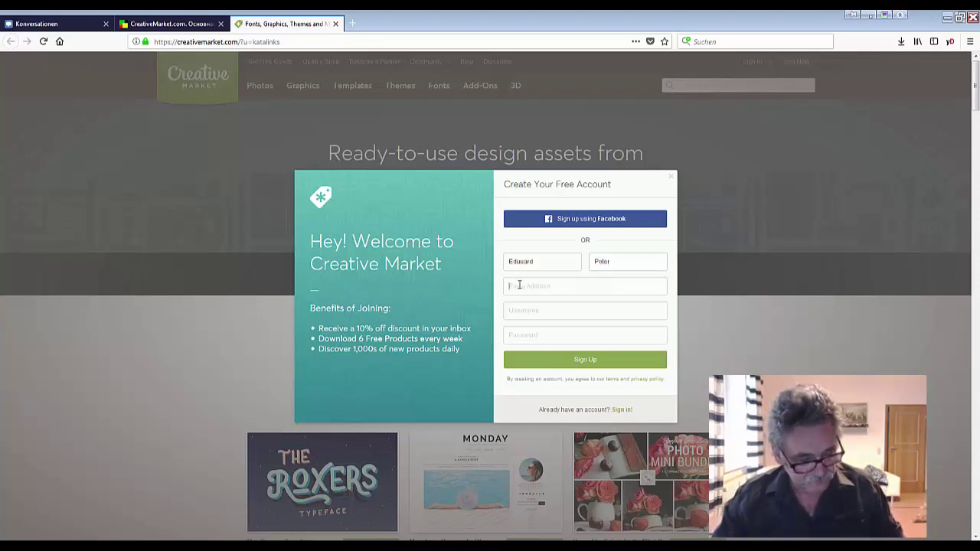
Enter the user's e-mail address, a username and the account password in the sign-up form
left_click(518, 285)
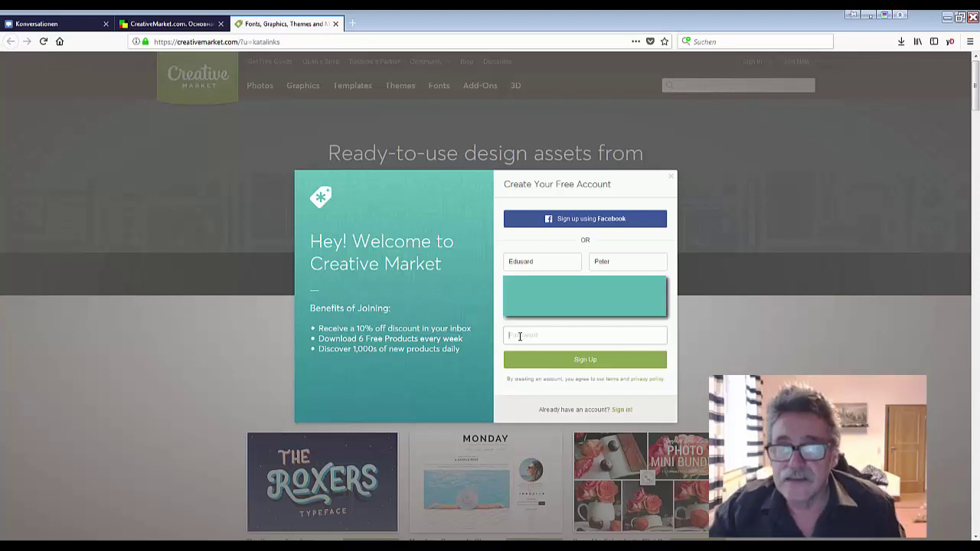
type("p")
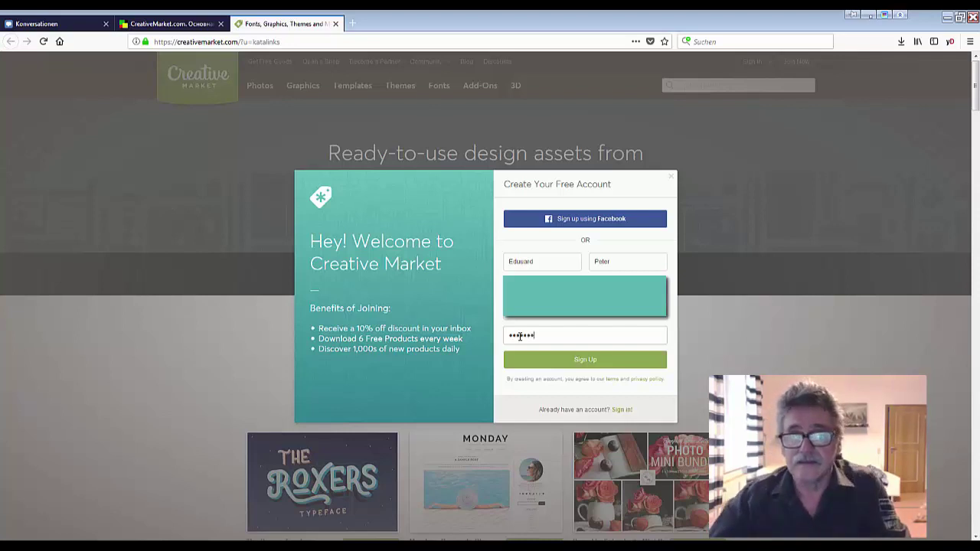
type("••")
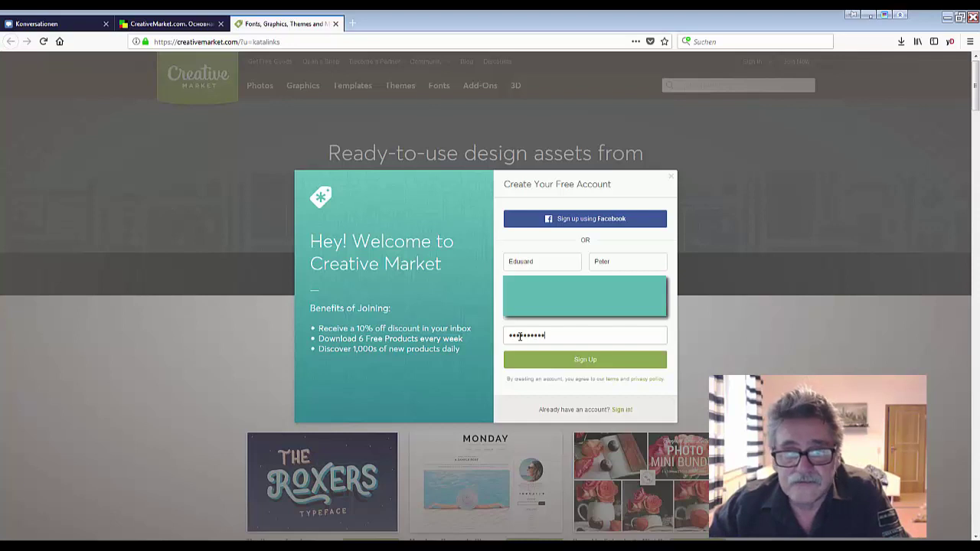
type("••")
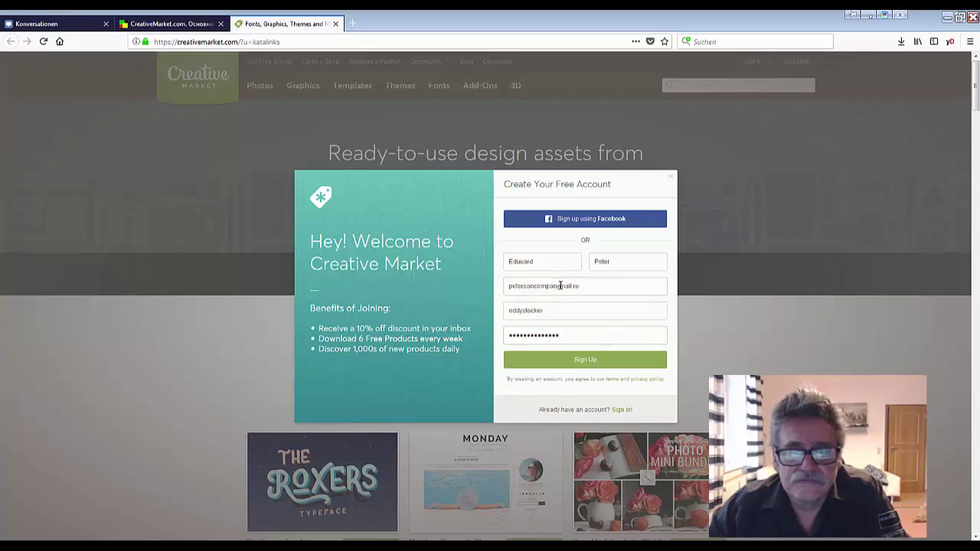
left_click(560, 286)
type("@")
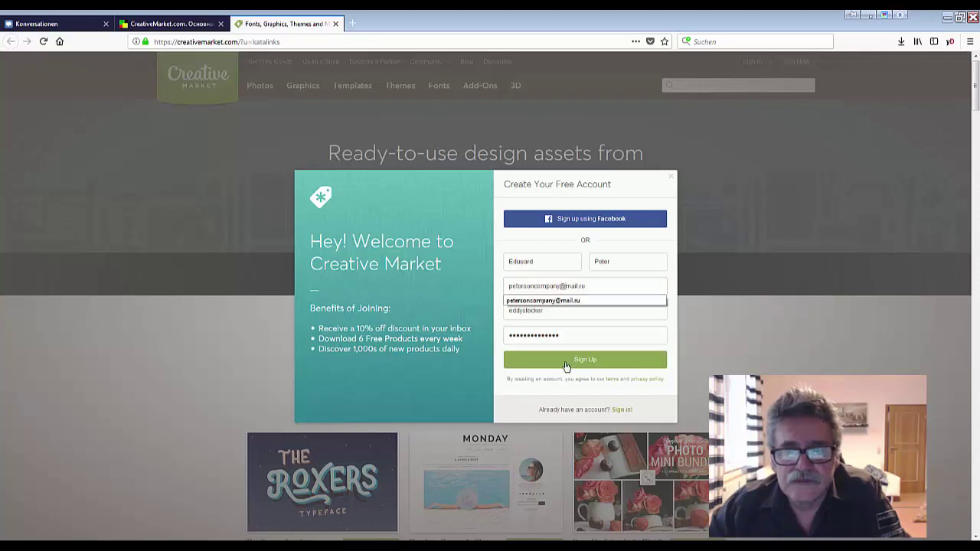
left_click(584, 361)
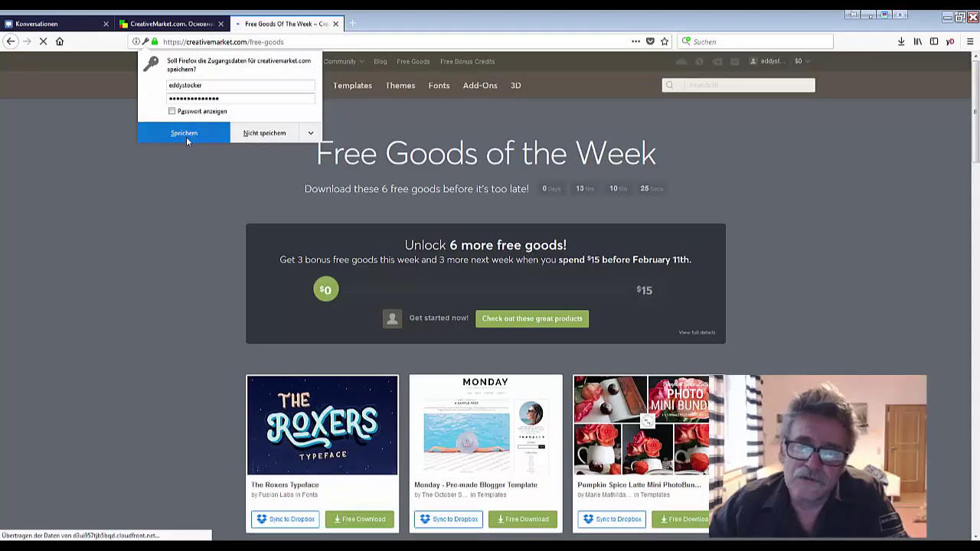
left_click(188, 137)
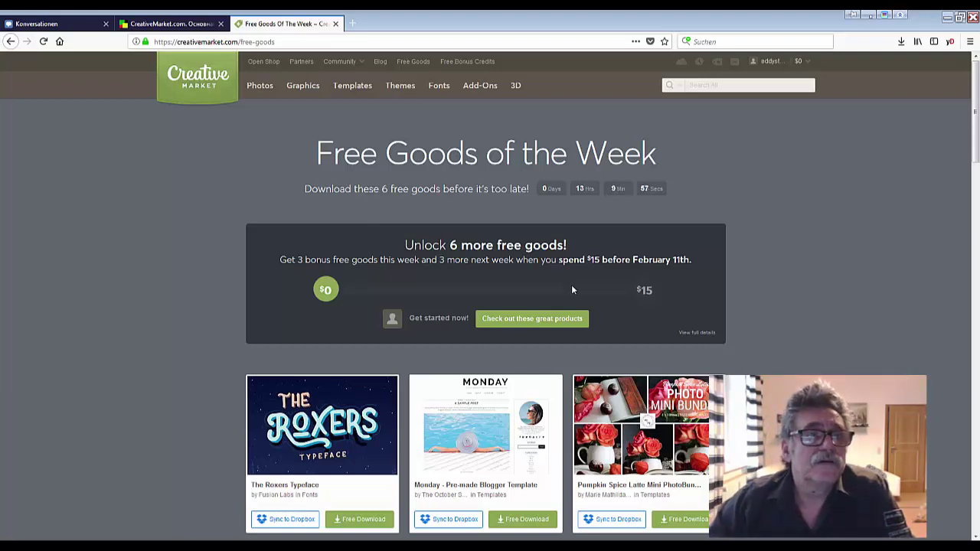
scroll(572, 289, "down", 4)
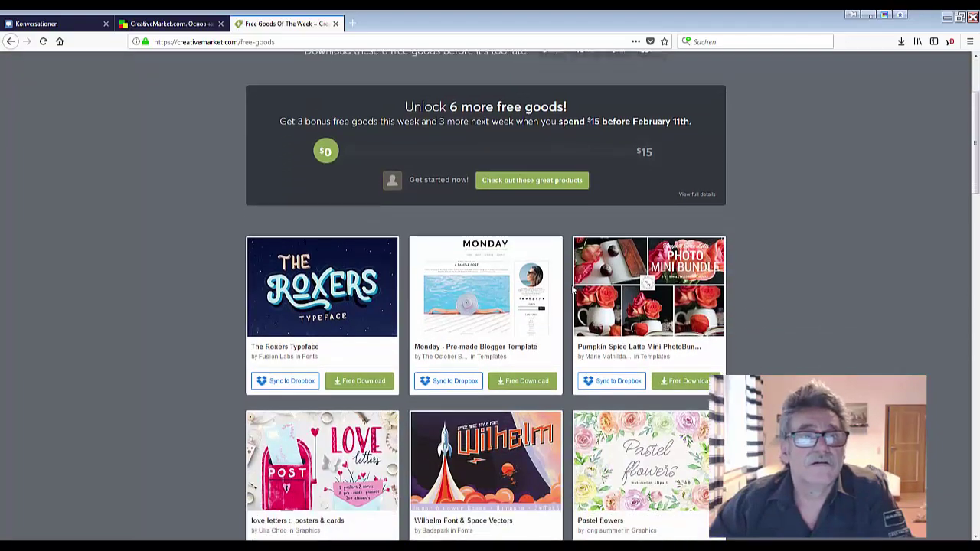
scroll(572, 289, "down", 2)
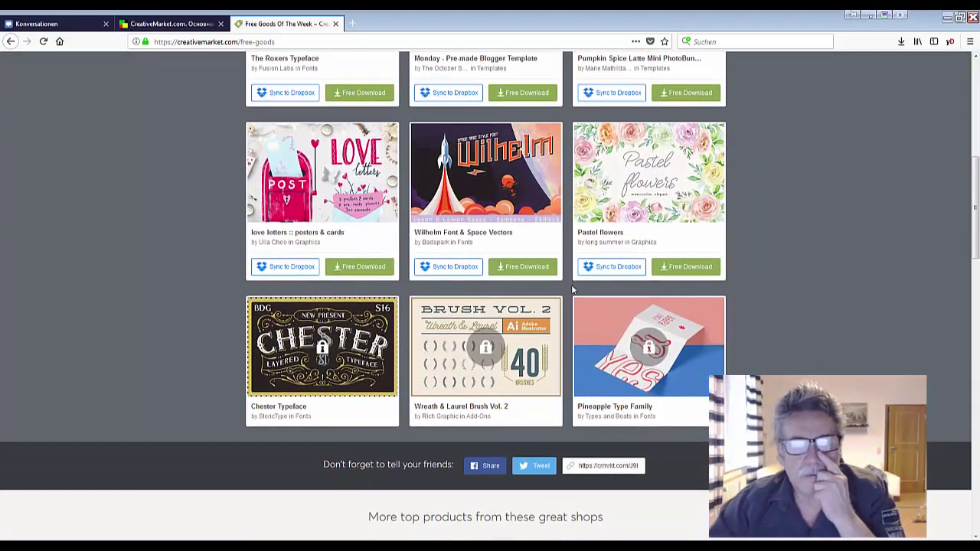
scroll(572, 289, "up", 3)
scroll(572, 290, "up", 3)
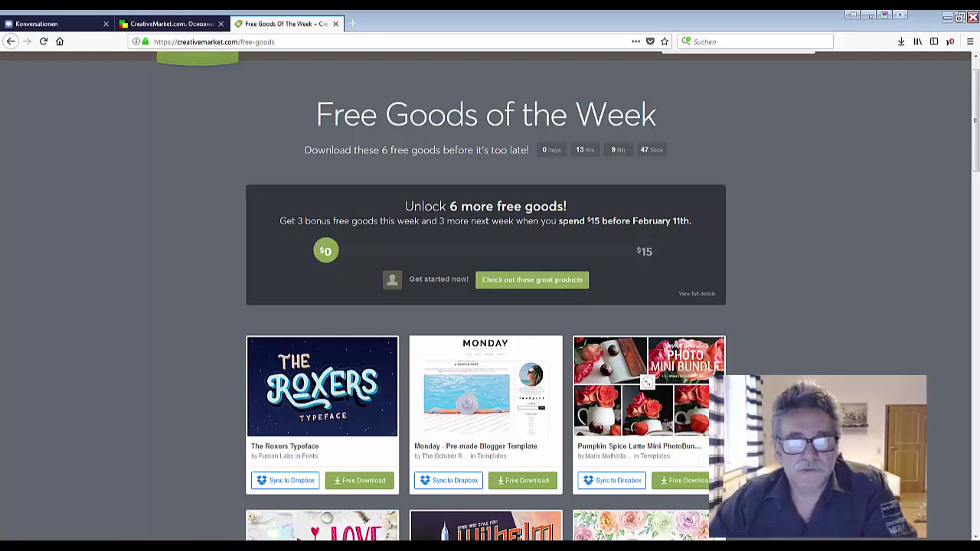
key("super+d")
key("super+d")
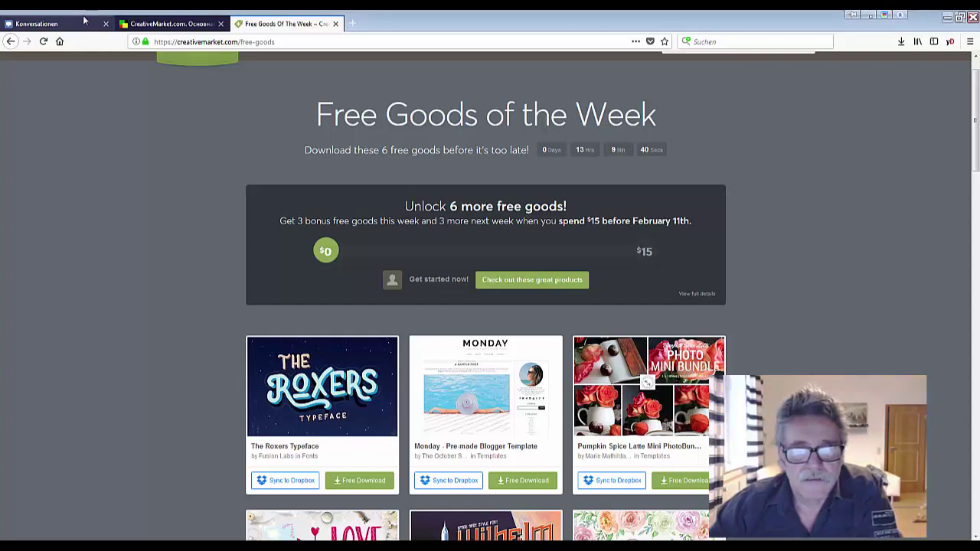
left_click(70, 27)
Read the guide's 'open your shop' section, then return to the Free Goods Of The Week tab
left_click(152, 26)
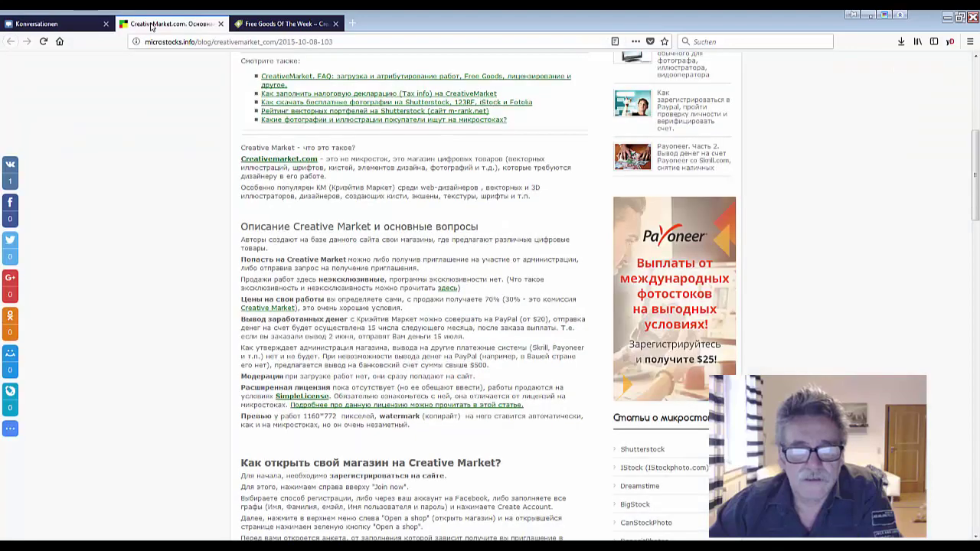
scroll(393, 325, "down", 5)
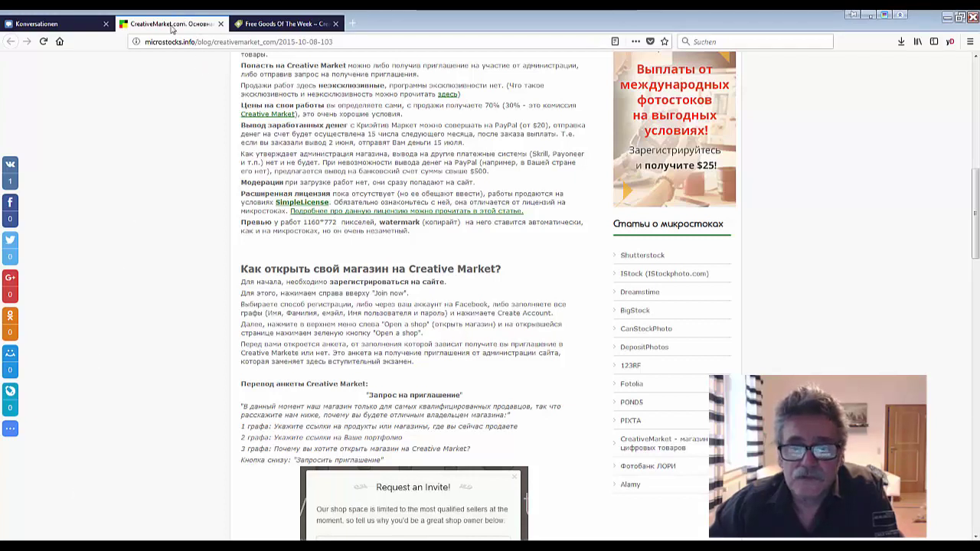
left_click(294, 24)
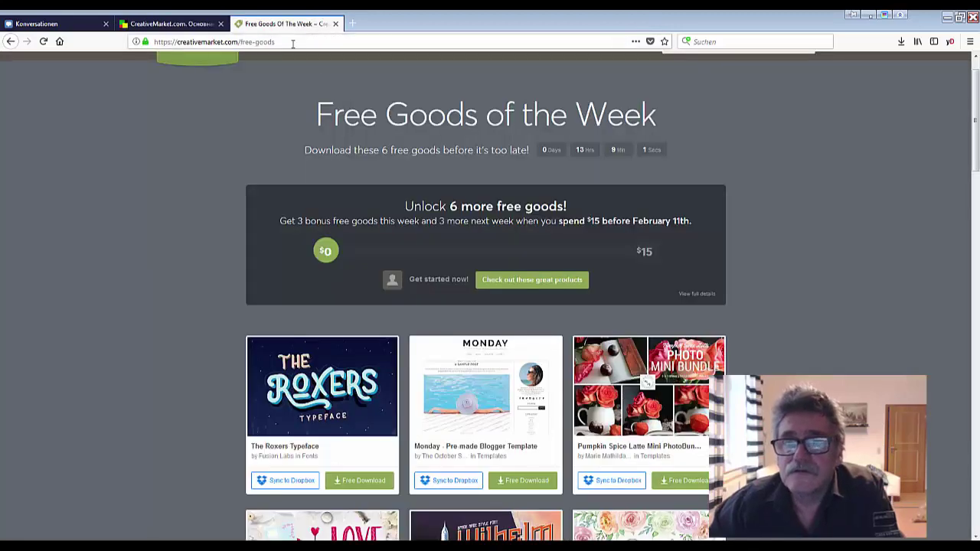
scroll(849, 336, "up", 1)
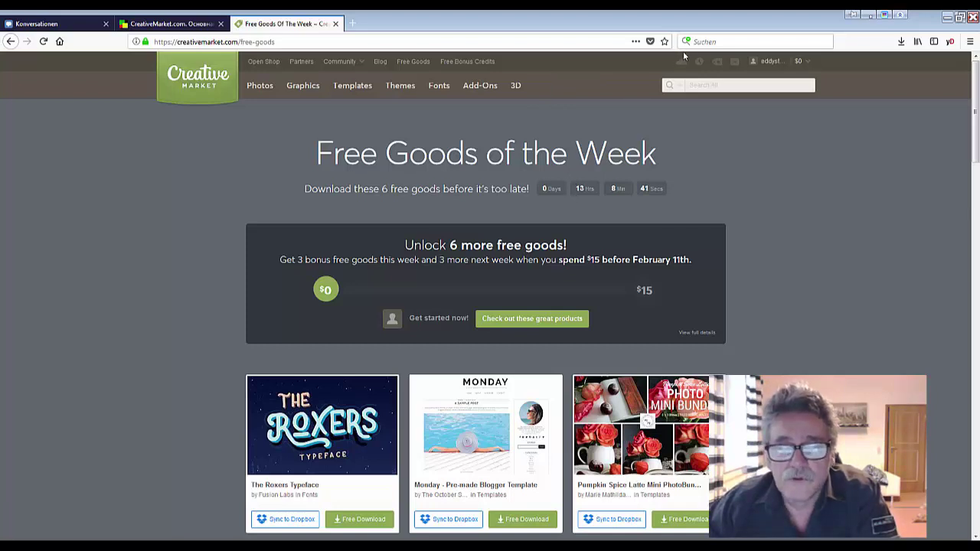
mouse_move(705, 67)
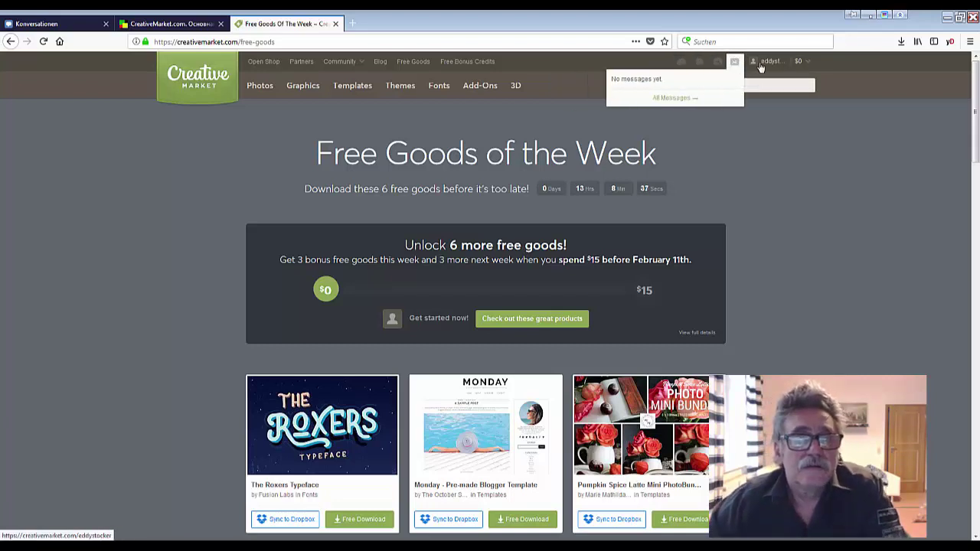
mouse_move(801, 66)
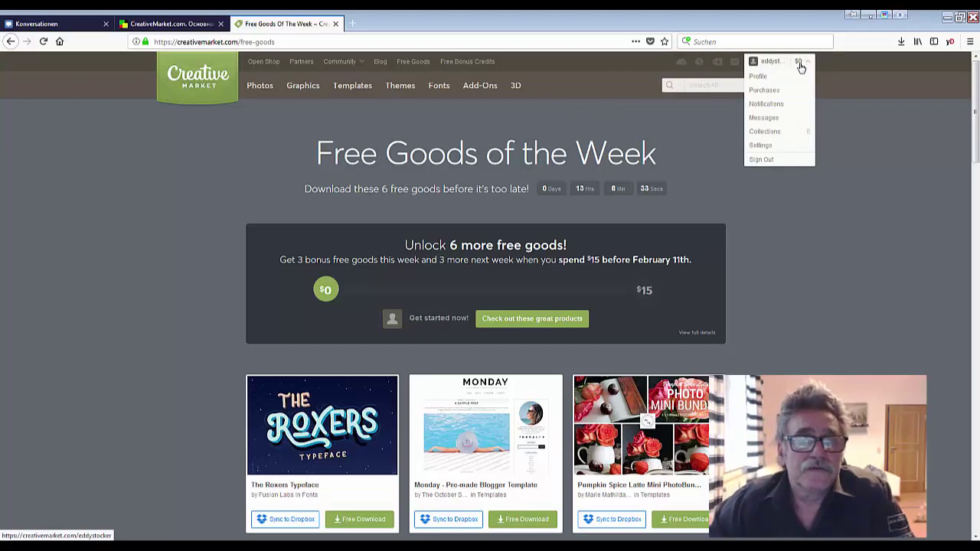
mouse_move(734, 61)
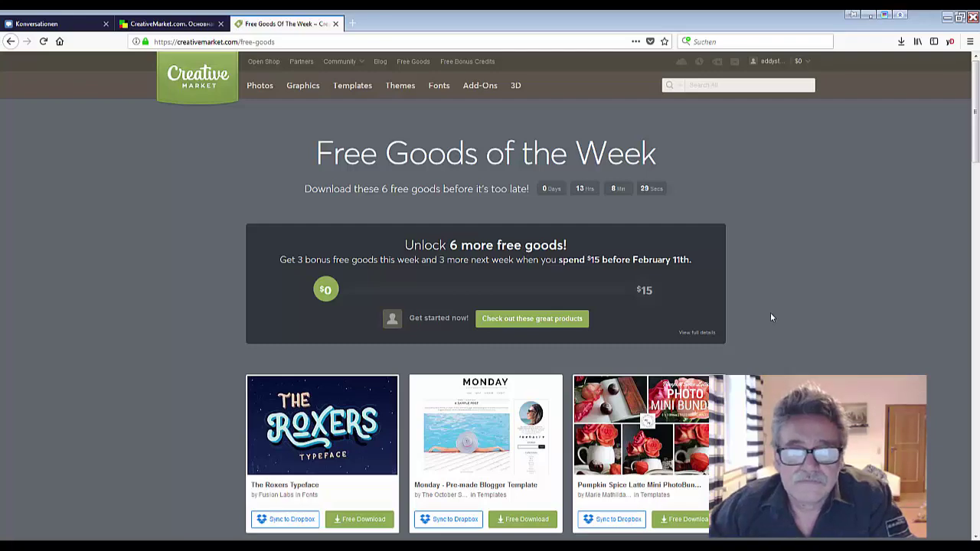
scroll(758, 317, "down", 8)
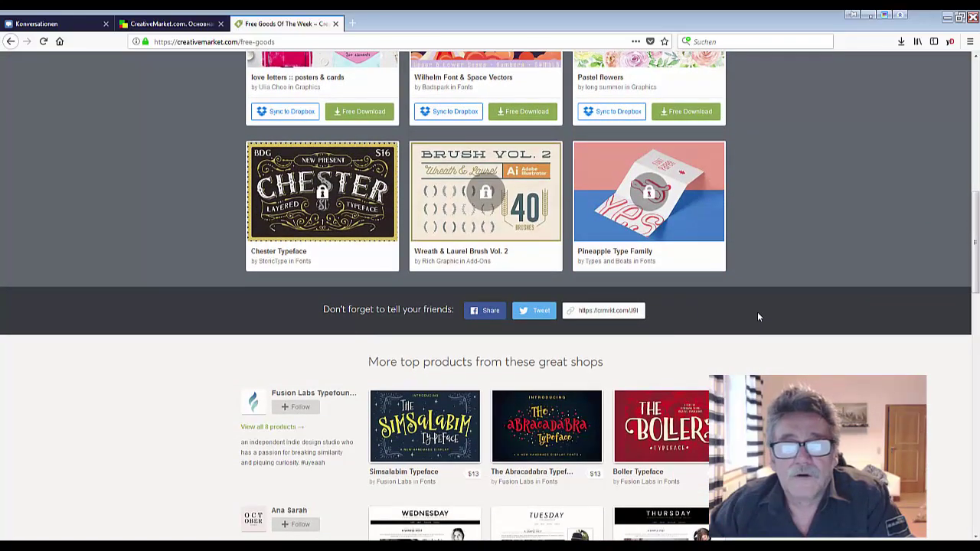
scroll(757, 316, "up", 8)
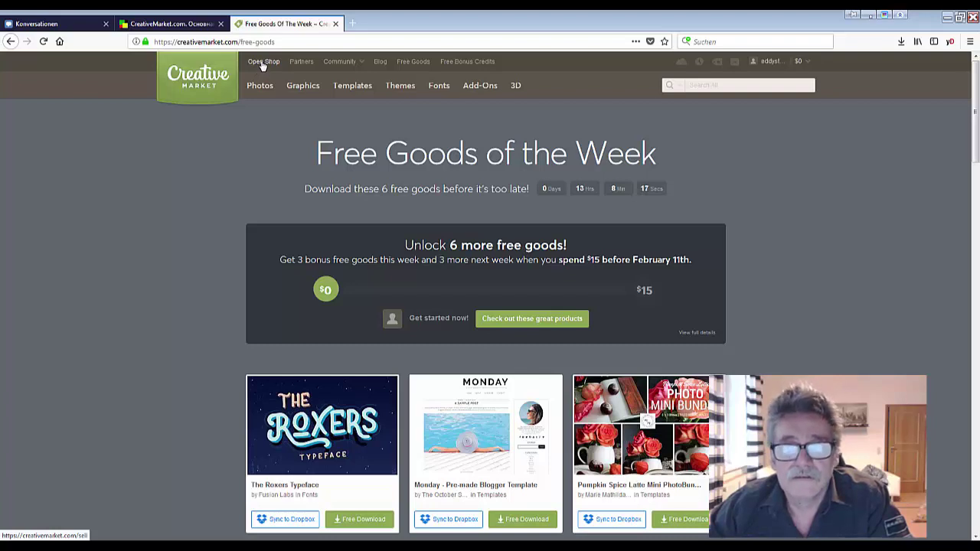
Bring up the Open a Shop invite request form, then switch to the VK conversation tab
left_click(263, 64)
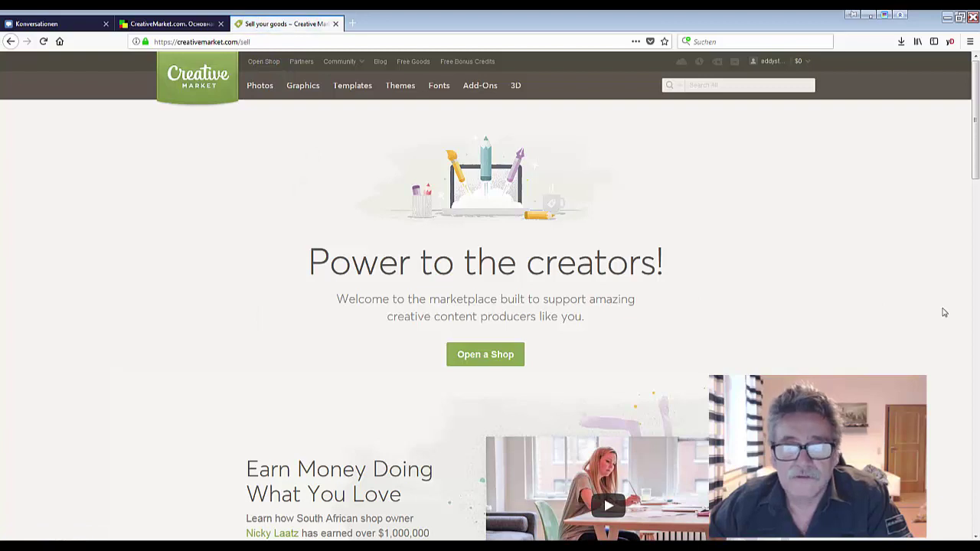
scroll(944, 312, "down", 3)
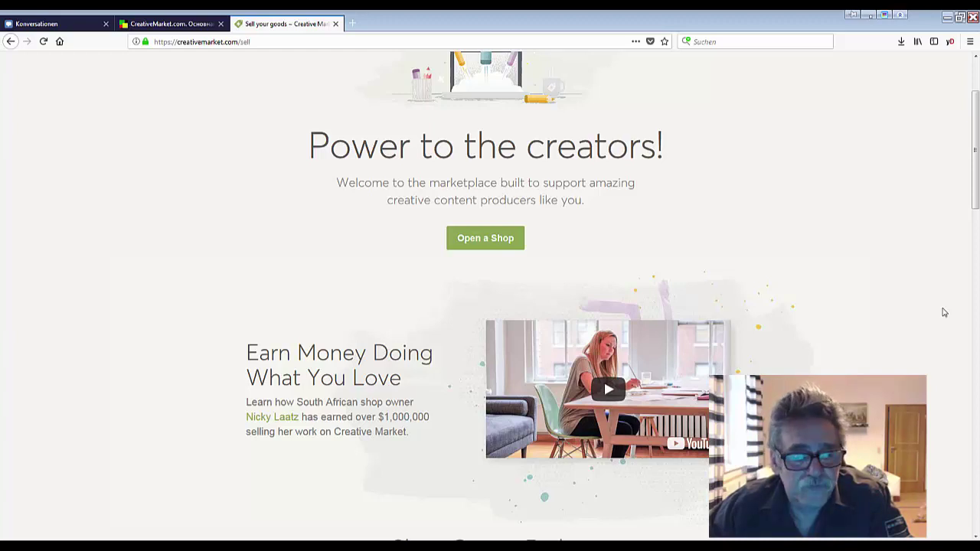
scroll(944, 312, "down", 2)
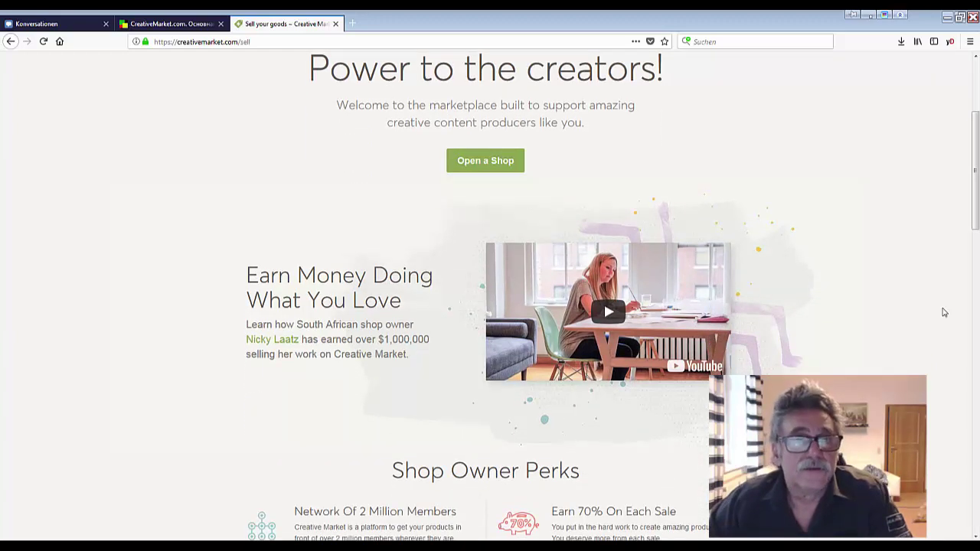
scroll(944, 312, "down", 7)
scroll(944, 312, "up", 10)
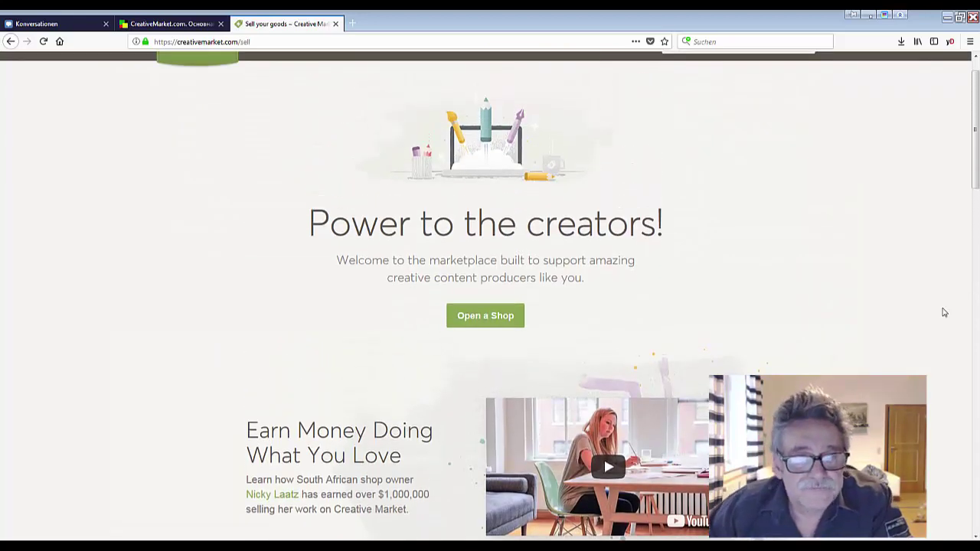
left_click(484, 319)
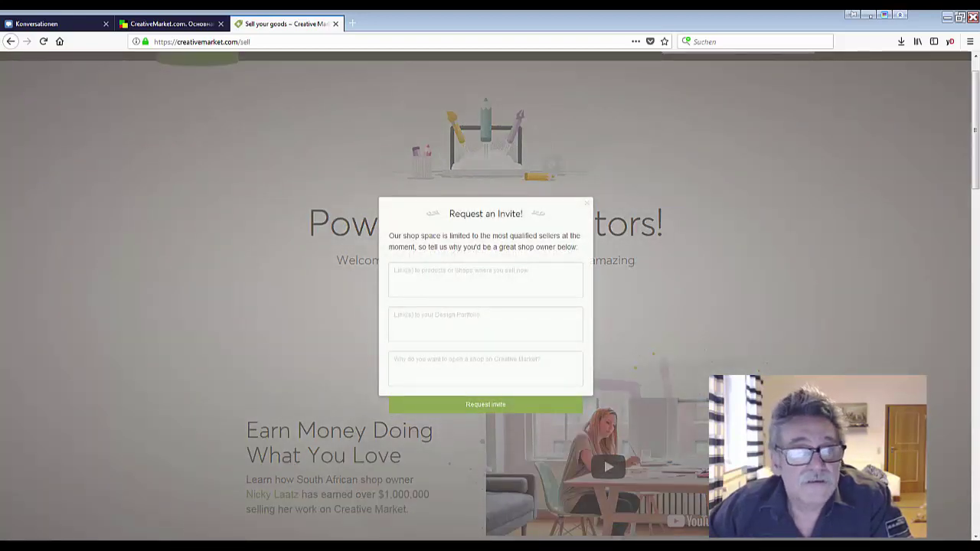
key("super+d")
key("super+d")
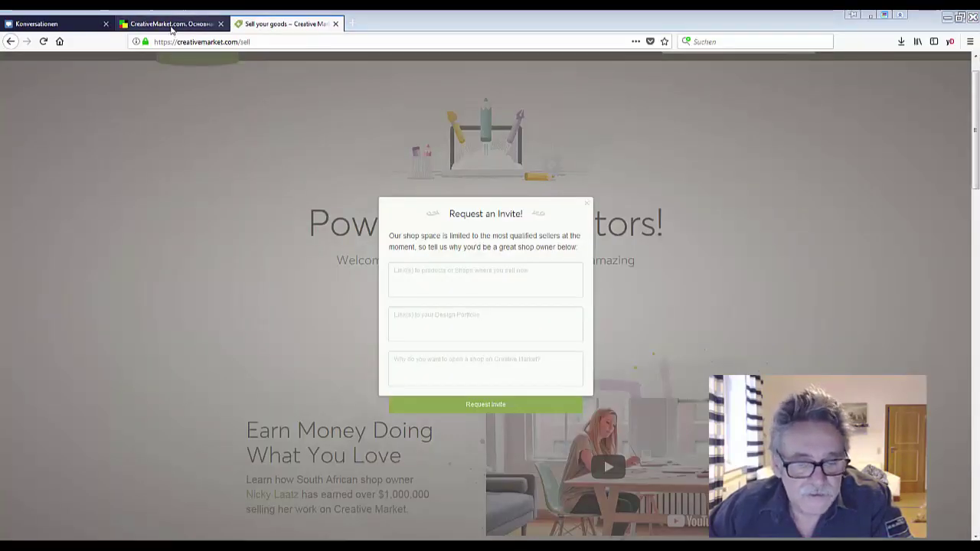
left_click(46, 23)
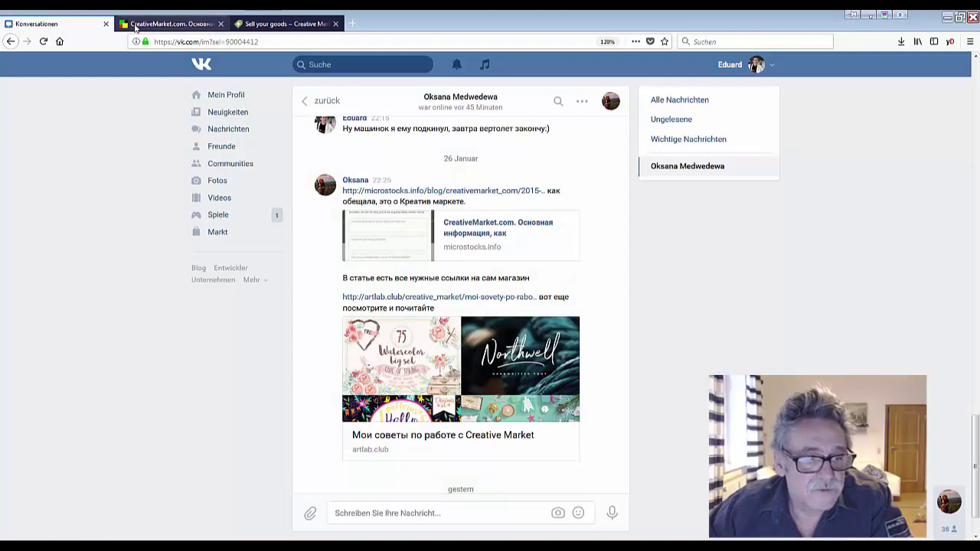
left_click(126, 24)
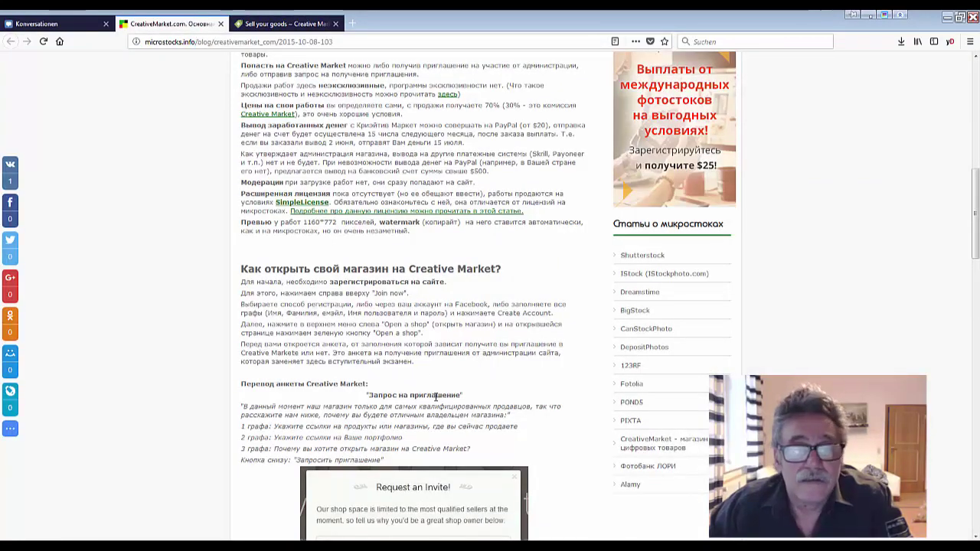
scroll(435, 395, "down", 5)
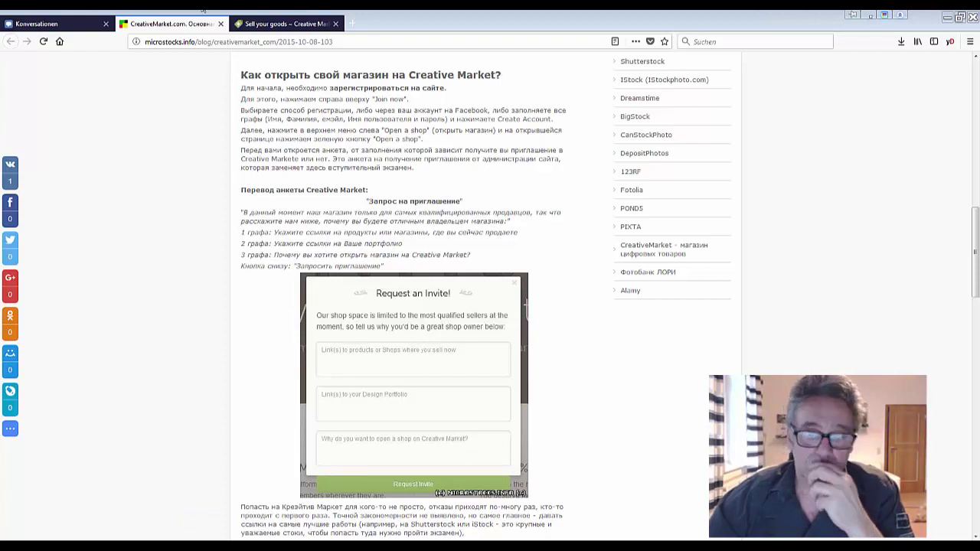
left_click(273, 26)
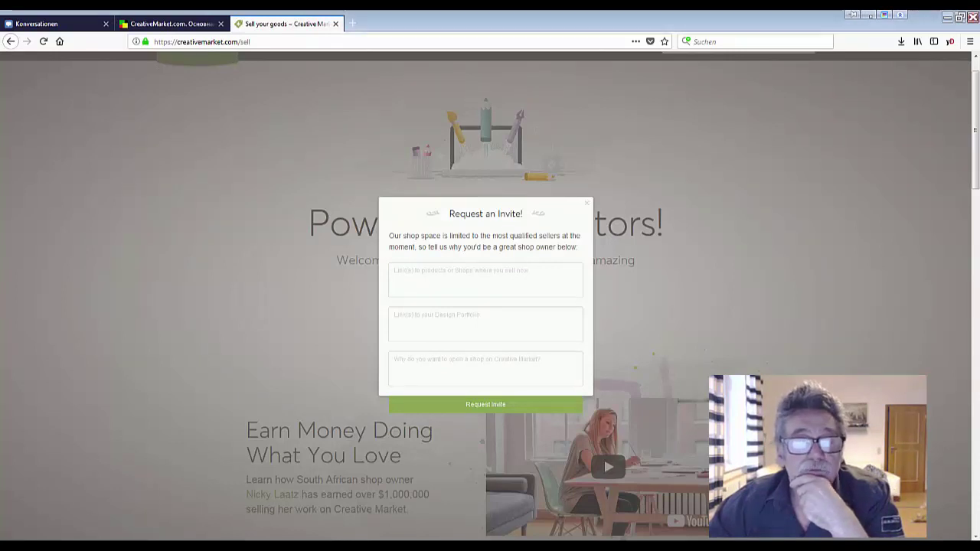
key("super+d")
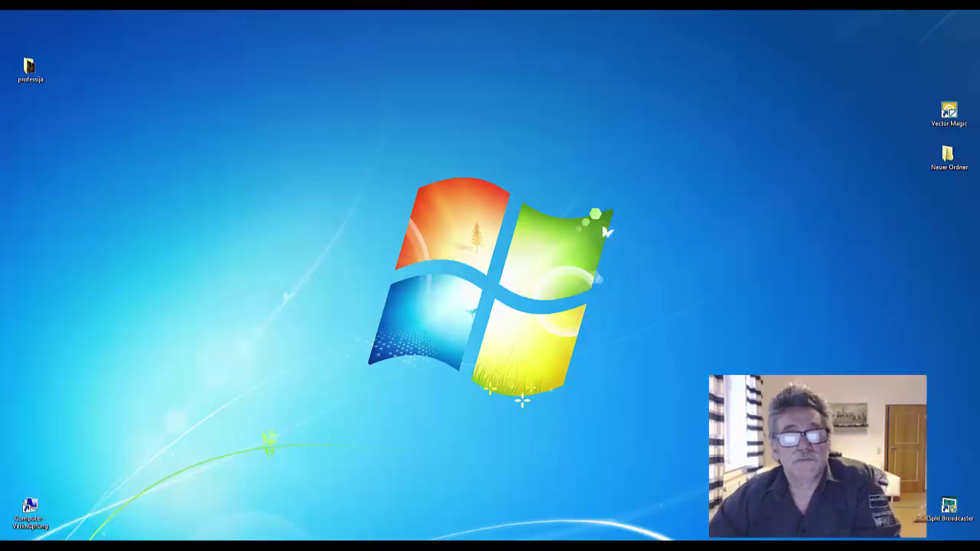
key("super+d")
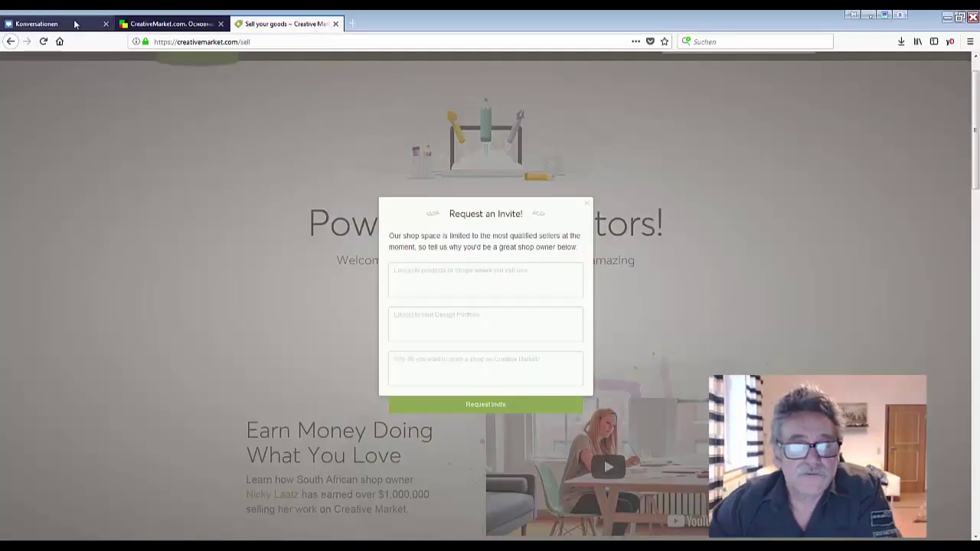
left_click(75, 25)
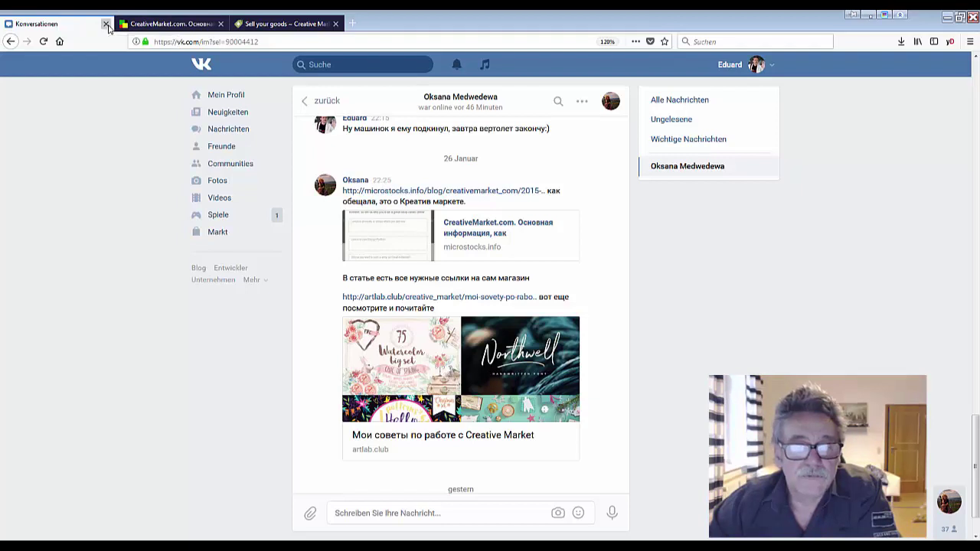
Close the Konversationen tab
left_click(106, 24)
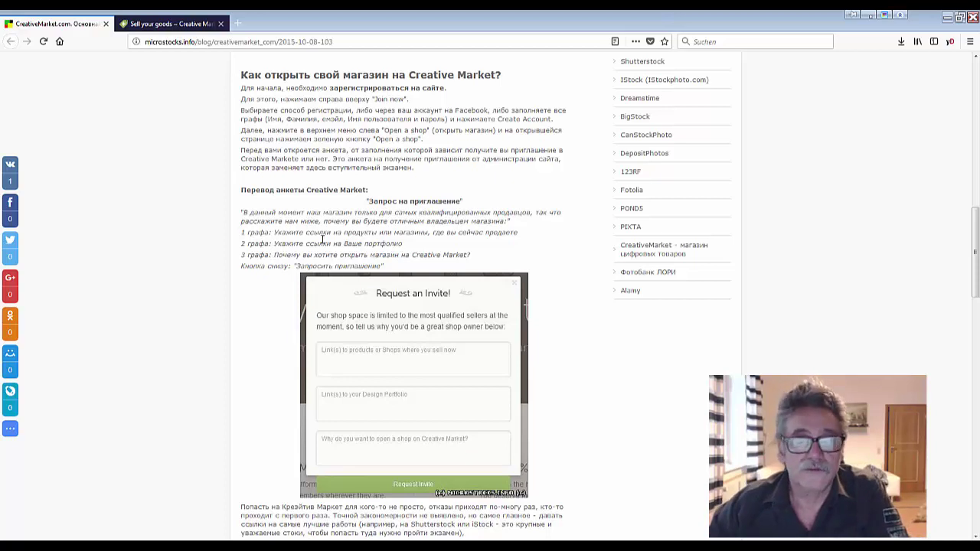
Load ed-work.de in a new browser tab
left_click(238, 25)
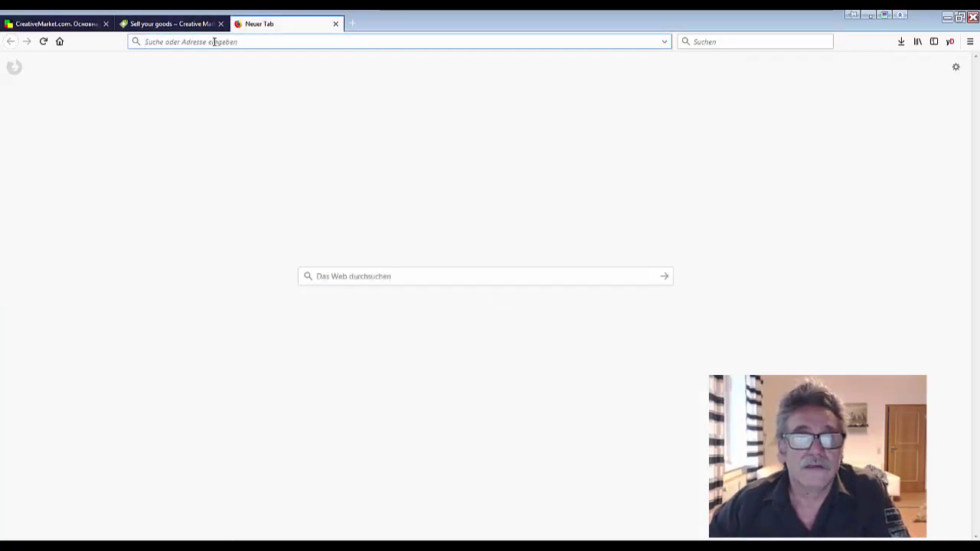
type("ed-w")
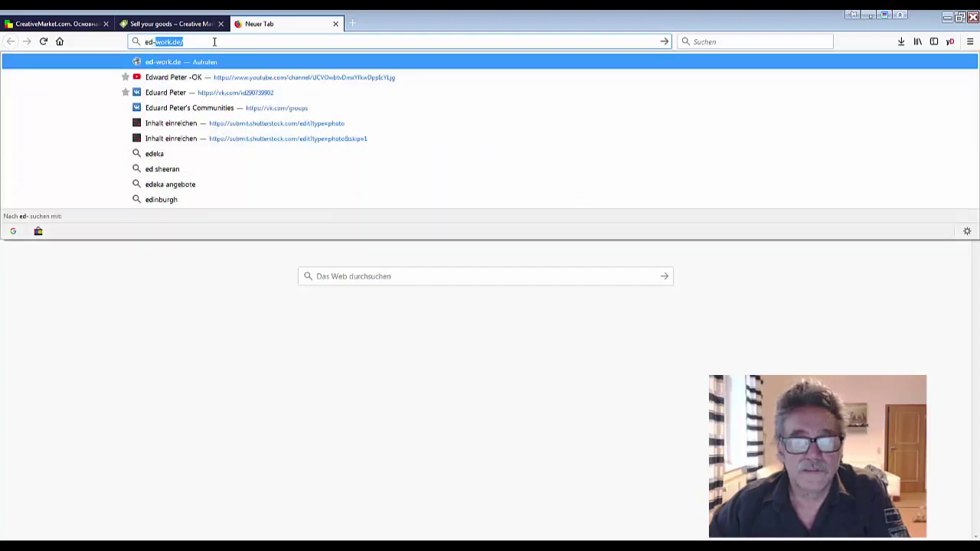
type("o")
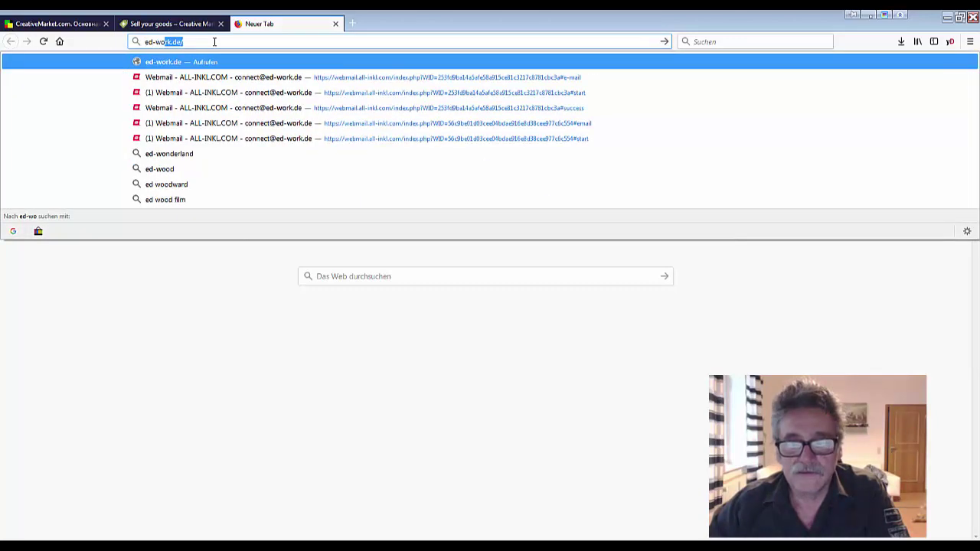
type("rk.de")
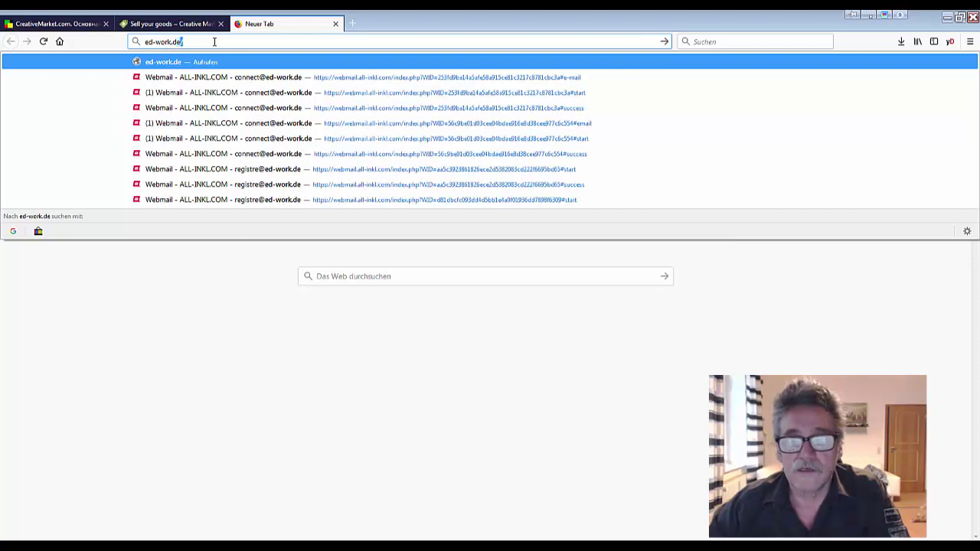
key("Return")
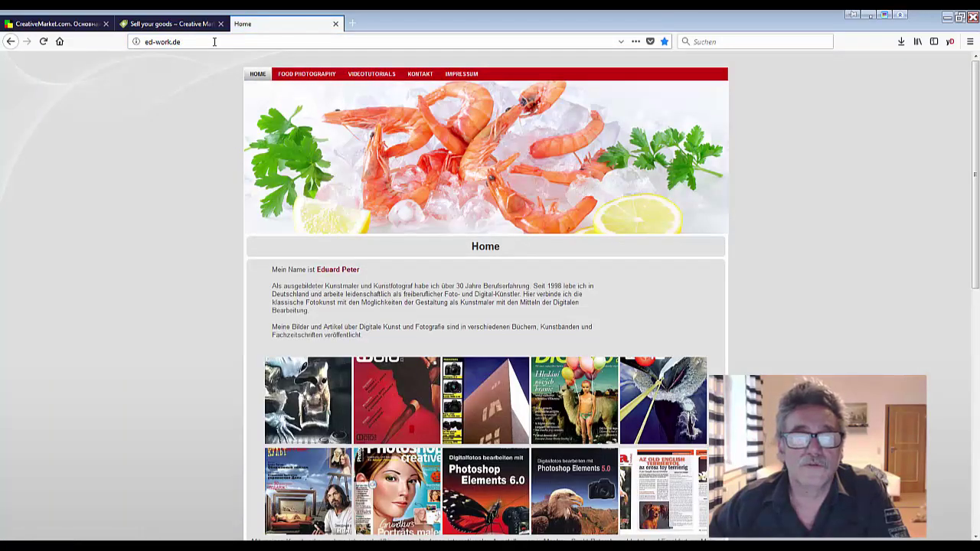
scroll(409, 231, "down", 4)
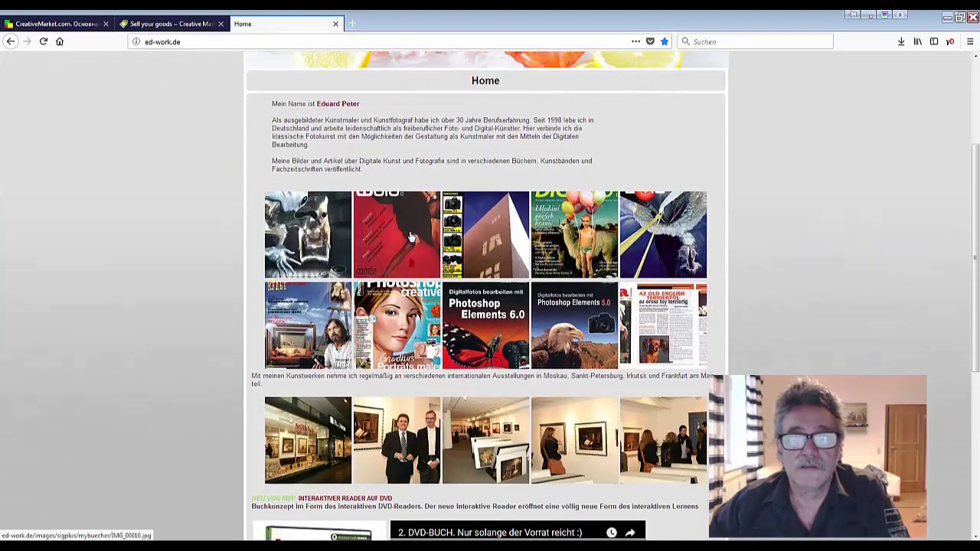
scroll(410, 237, "down", 4)
scroll(410, 237, "up", 8)
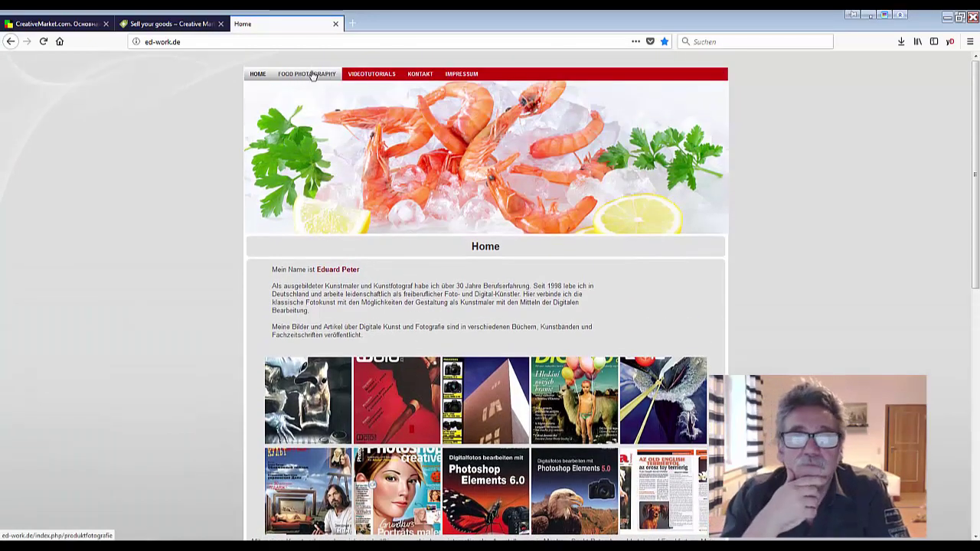
Go to the FOOD PHOTOGRAPHY section, then its VIDEOTUTORIALS page
left_click(307, 74)
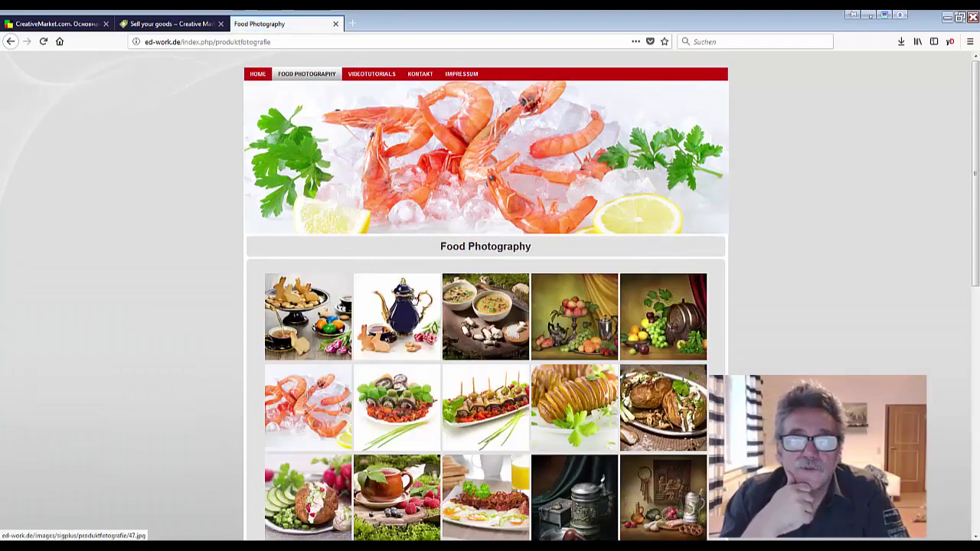
scroll(401, 301, "down", 6)
scroll(401, 301, "down", 1)
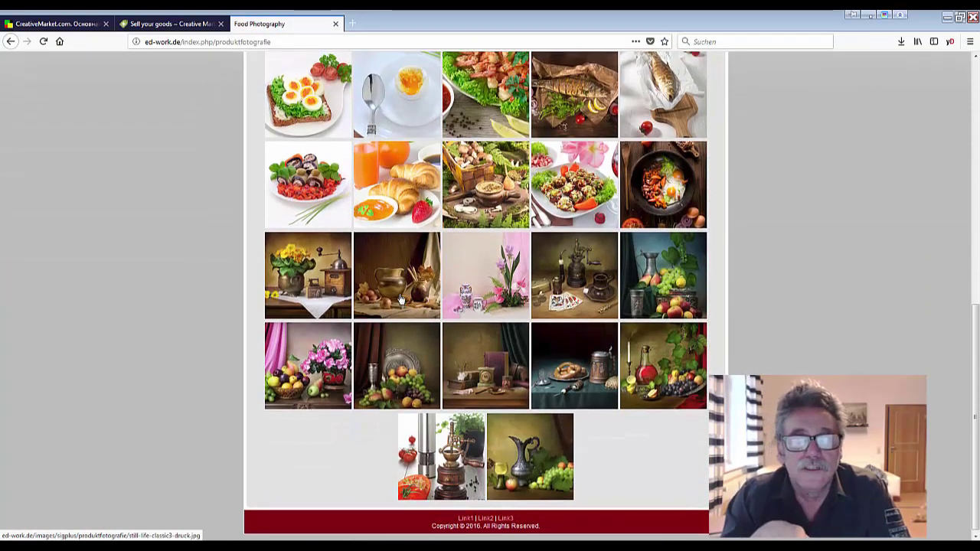
scroll(399, 298, "up", 3)
scroll(399, 299, "up", 5)
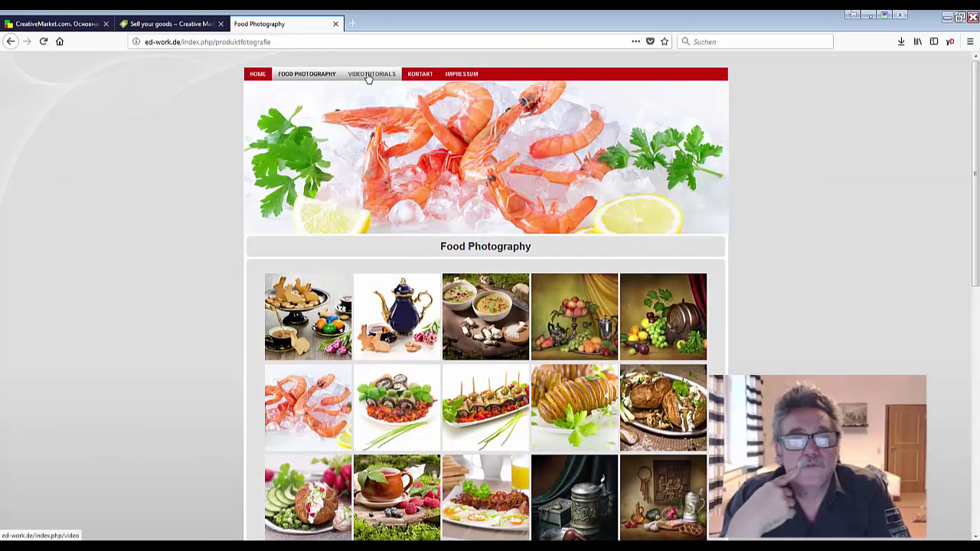
left_click(368, 78)
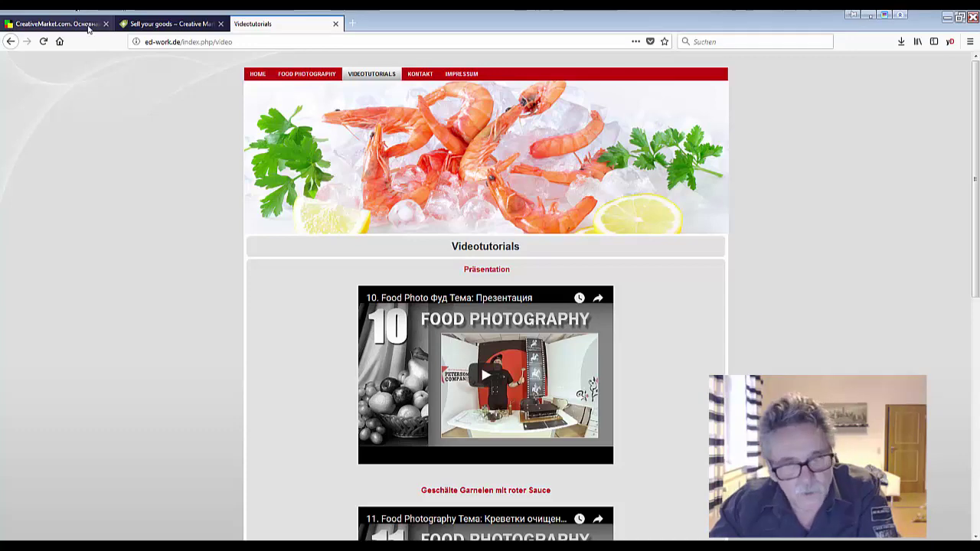
Return to the Russian guide and highlight the '1 графа' instruction about product links
left_click(158, 25)
left_click(43, 25)
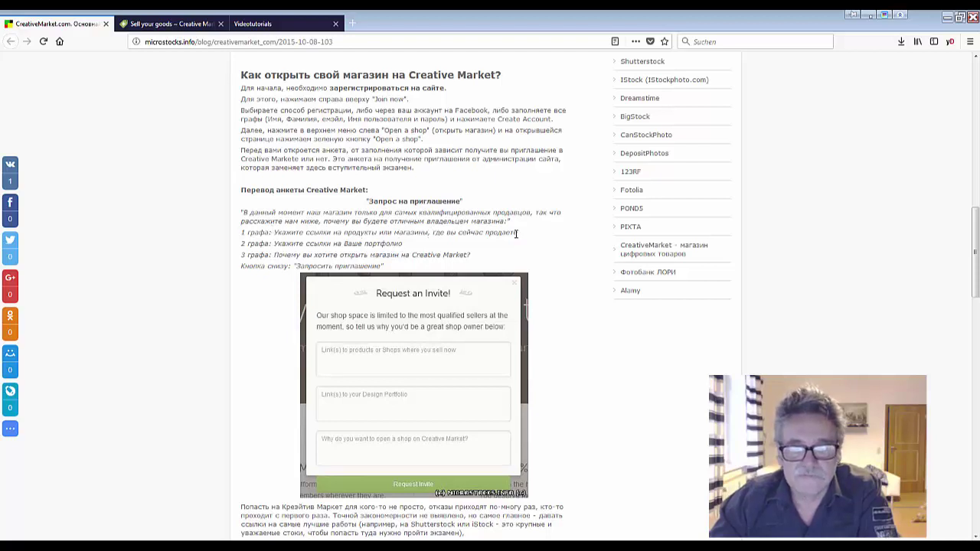
left_click_drag(516, 234, 426, 232)
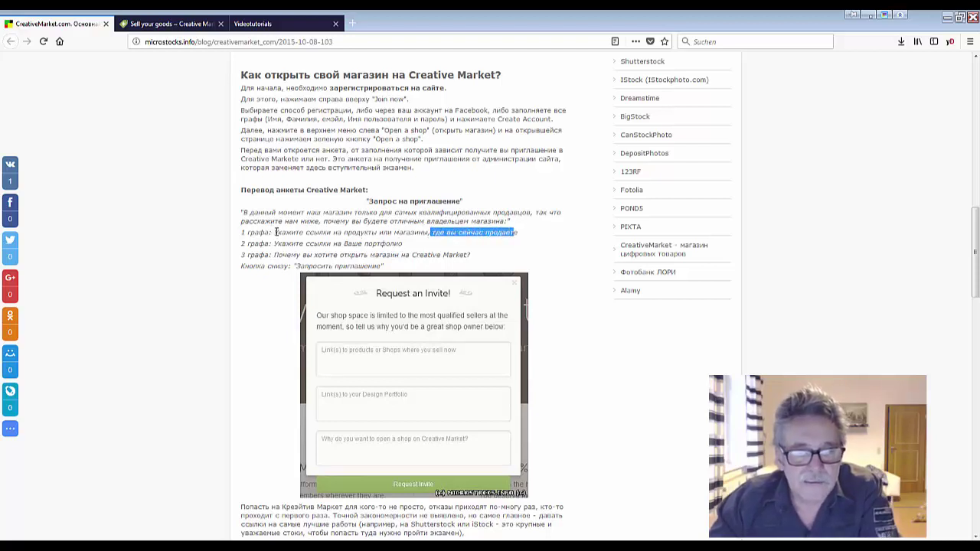
left_click_drag(276, 232, 432, 233)
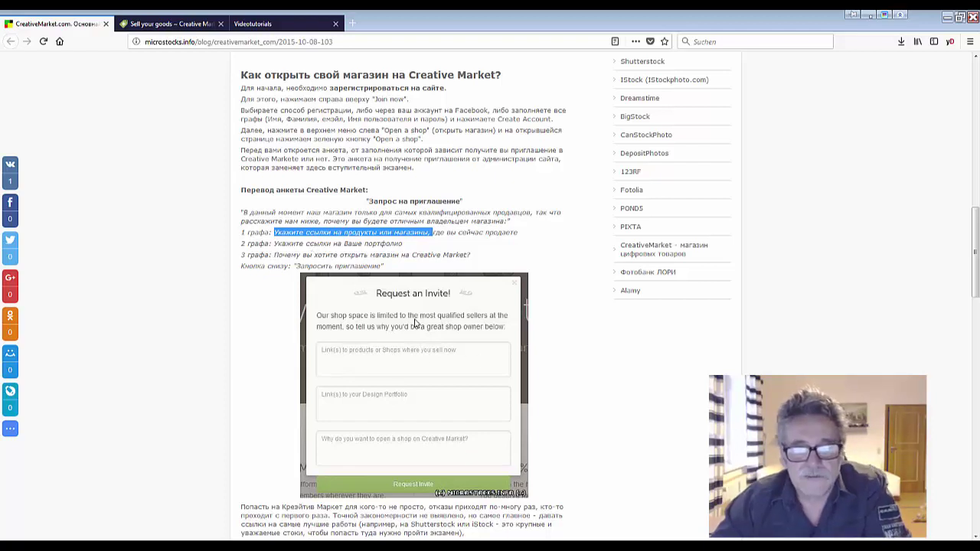
Scroll through the guide's tips on filling each Request an Invite field
scroll(383, 373, "down", 3)
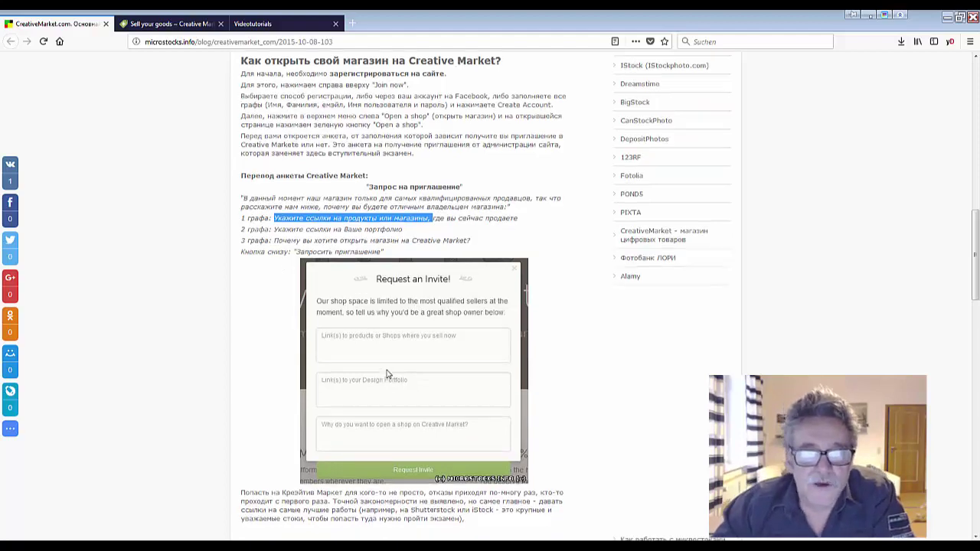
scroll(387, 373, "down", 1)
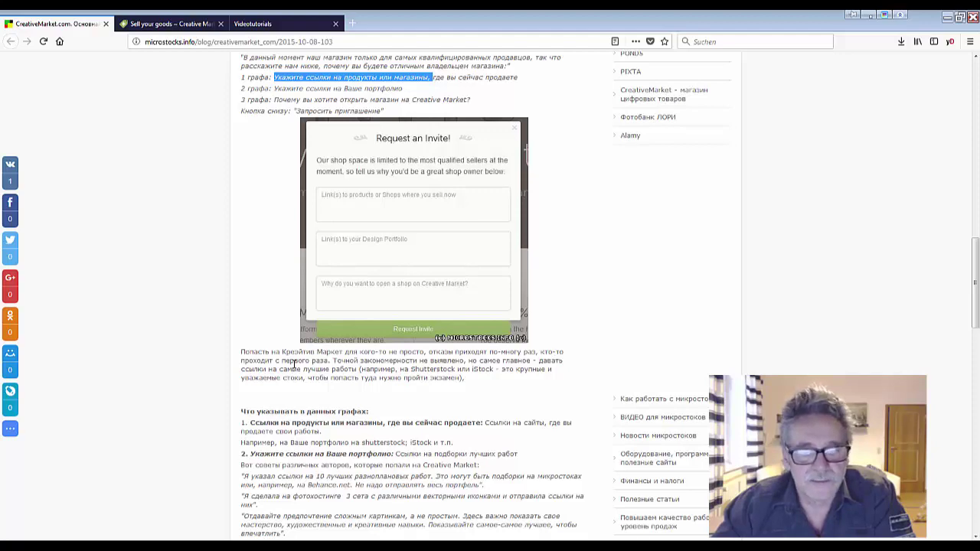
scroll(310, 375, "down", 4)
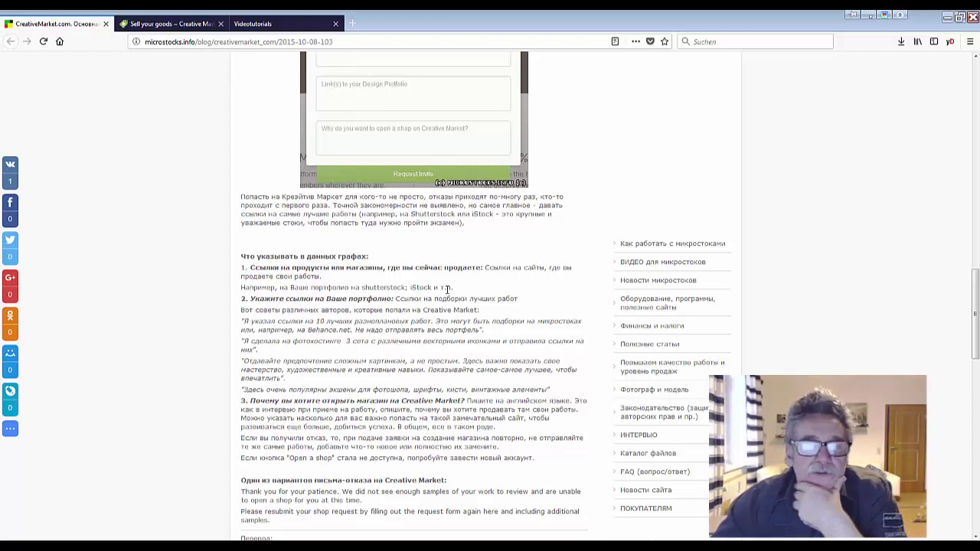
scroll(416, 337, "down", 1)
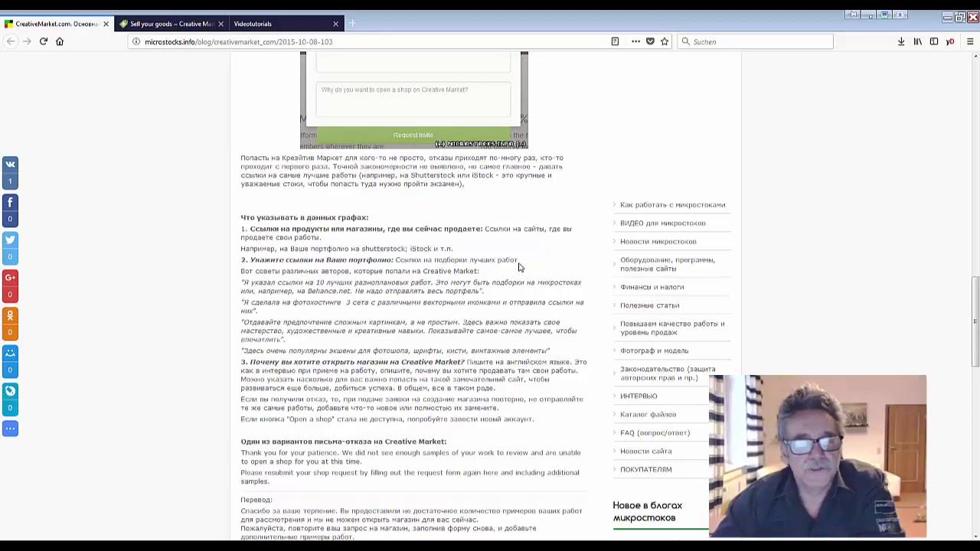
scroll(516, 267, "down", 1)
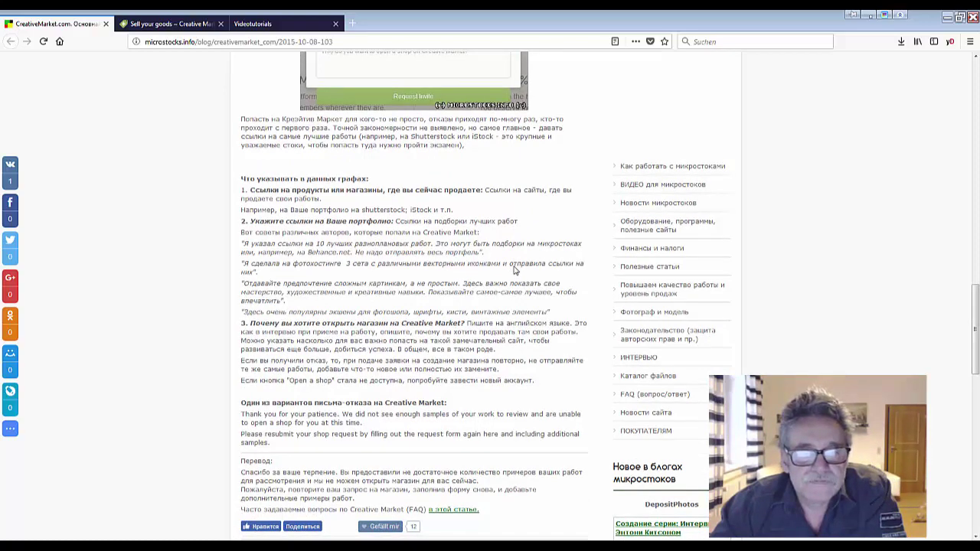
scroll(515, 270, "down", 1)
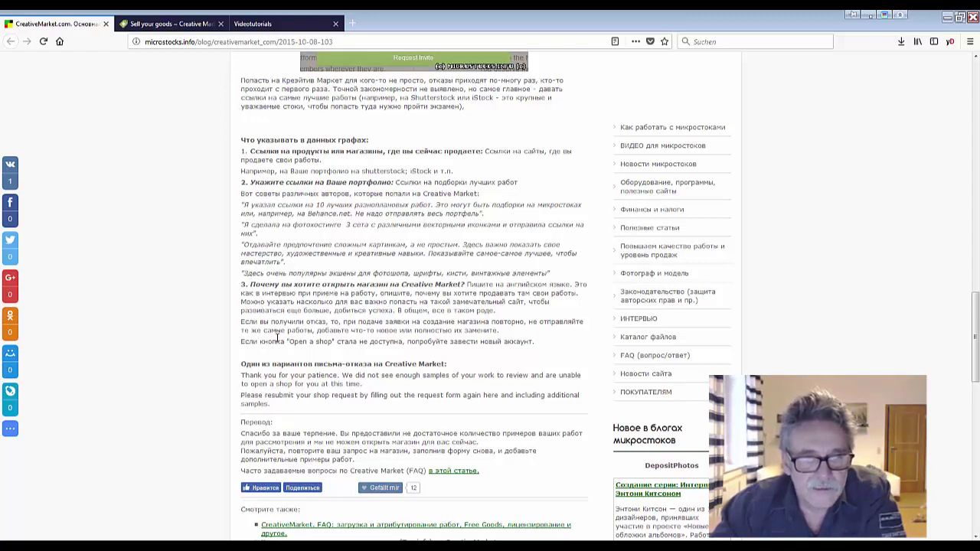
scroll(277, 337, "up", 5)
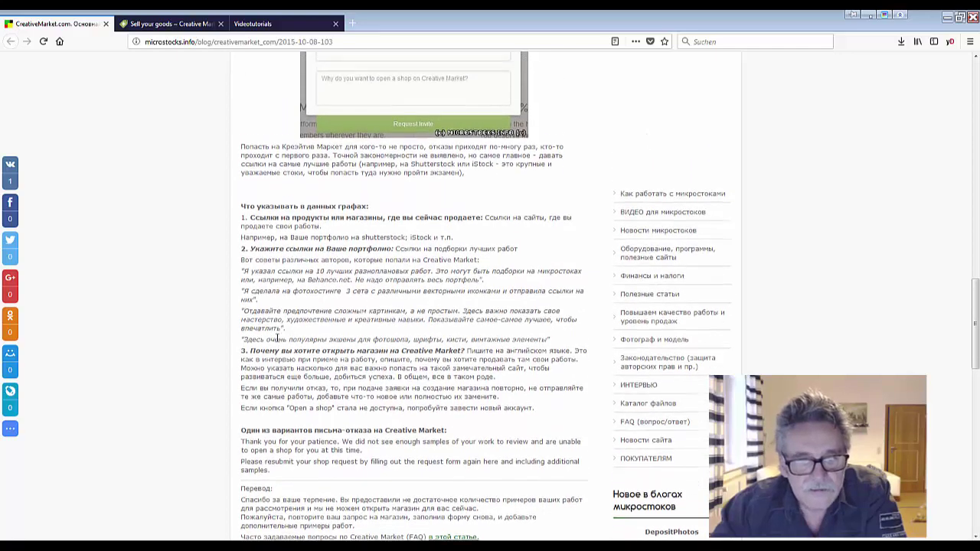
scroll(277, 337, "up", 1)
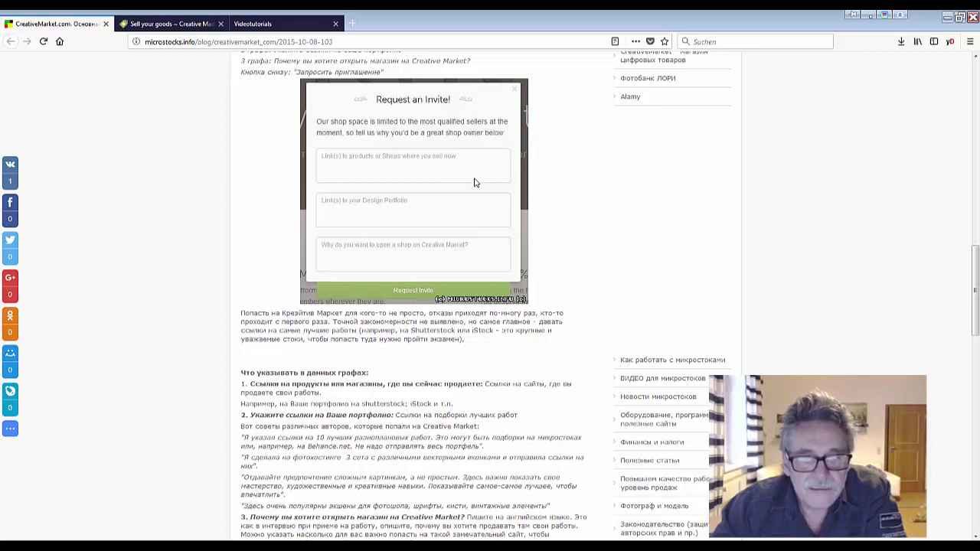
scroll(362, 310, "down", 2)
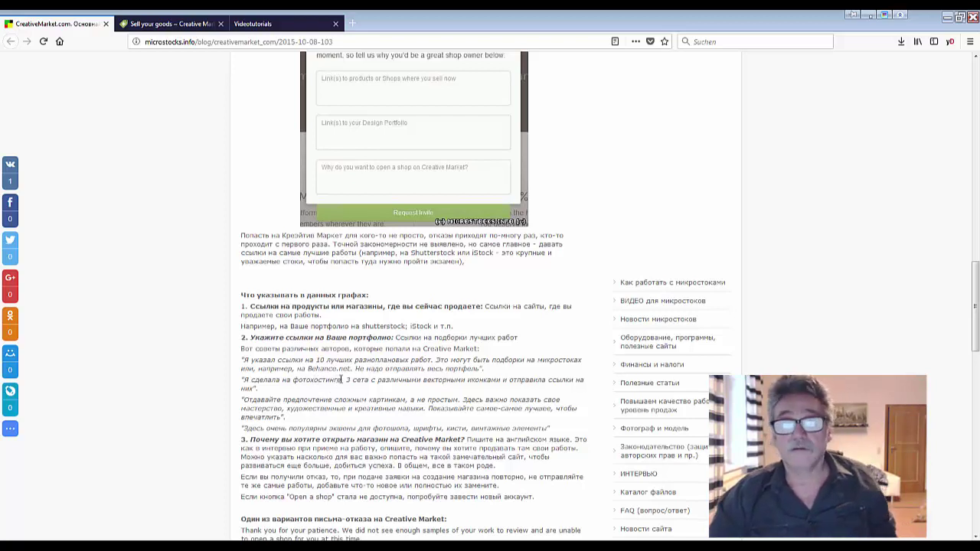
Highlight 'Behance.net' in the guide's portfolio tip, then select the article's web address
left_click_drag(341, 379, 293, 379)
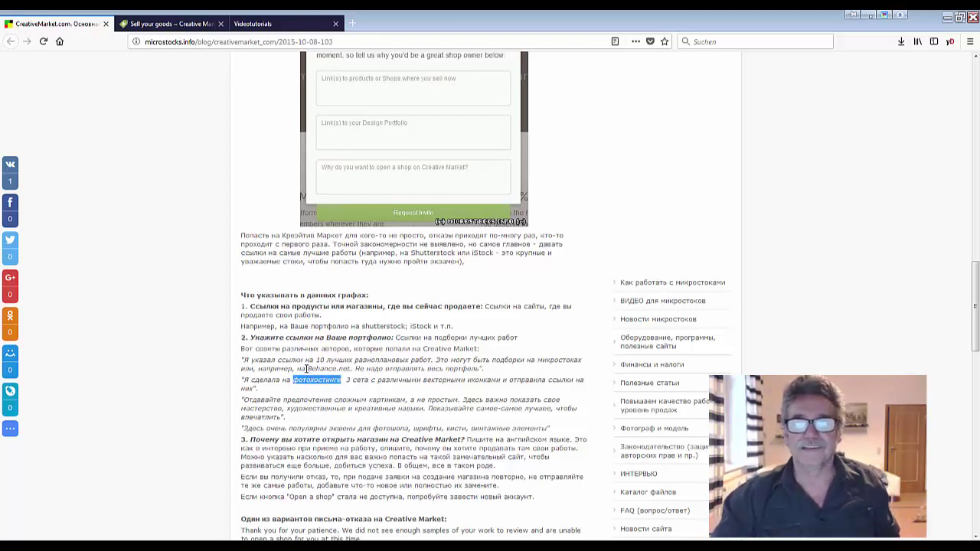
left_click(306, 369)
left_click_drag(306, 369, 350, 369)
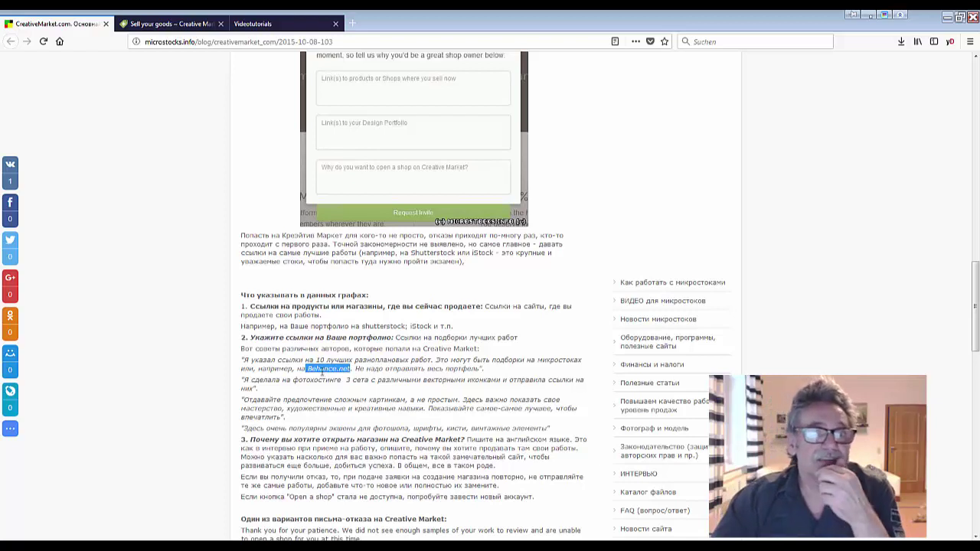
left_click(321, 371)
left_click_drag(307, 369, 349, 372)
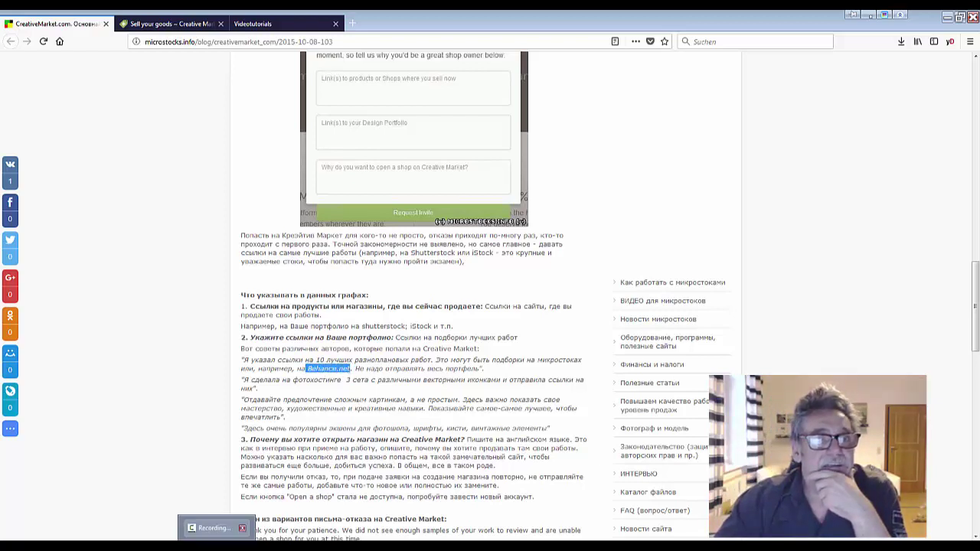
left_click(237, 394)
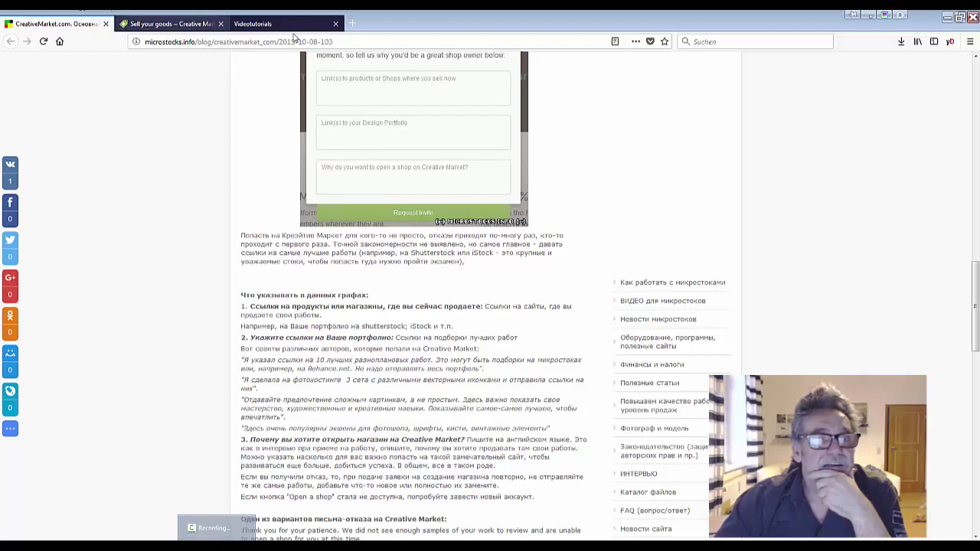
left_click(351, 40)
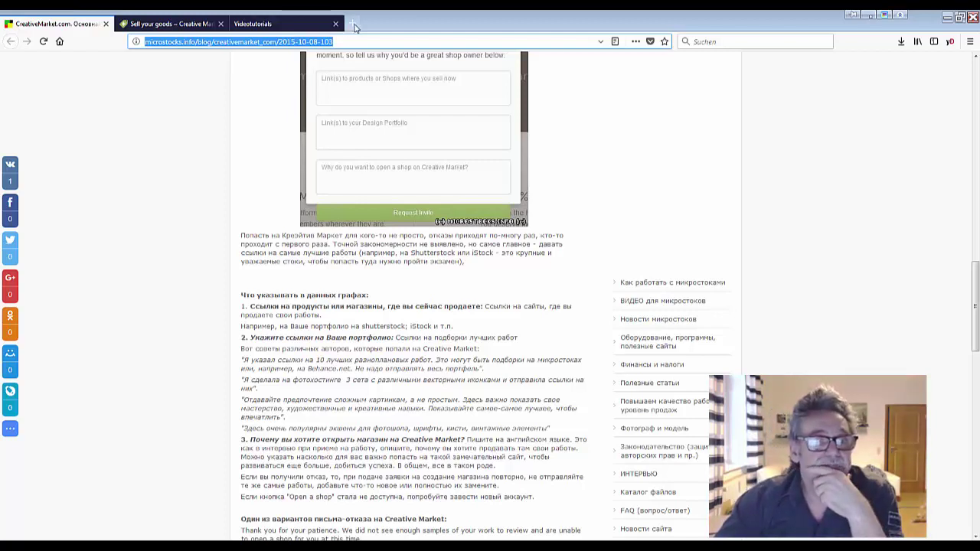
In a new tab, search Google for 'Behance.net' after trimming the extra pasted text
left_click(352, 24)
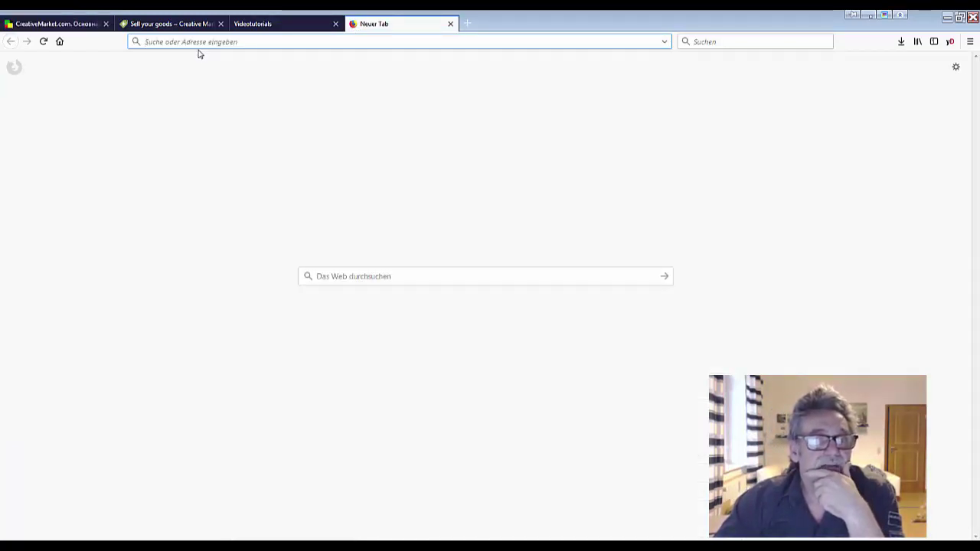
key("ctrl+v")
key("Return")
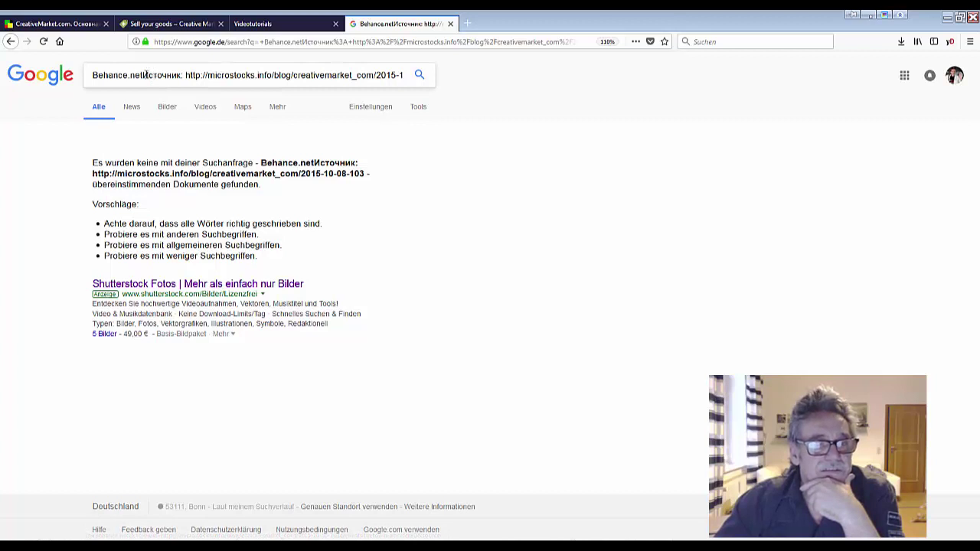
left_click_drag(146, 75, 415, 98)
key("BackSpace")
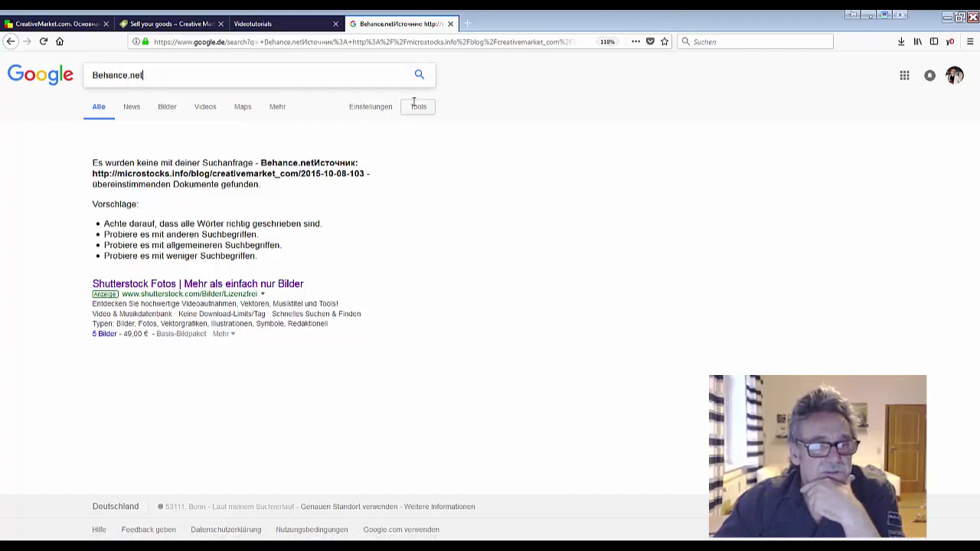
key("Return")
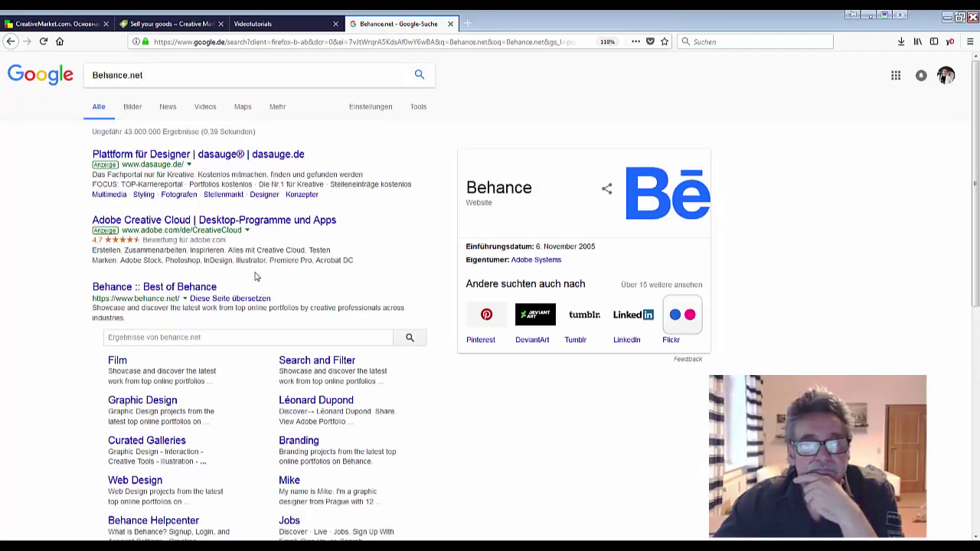
Open the 'Behance :: Best of Behance' result, backing out of the 'Plattform für Designer' page
left_click(170, 155)
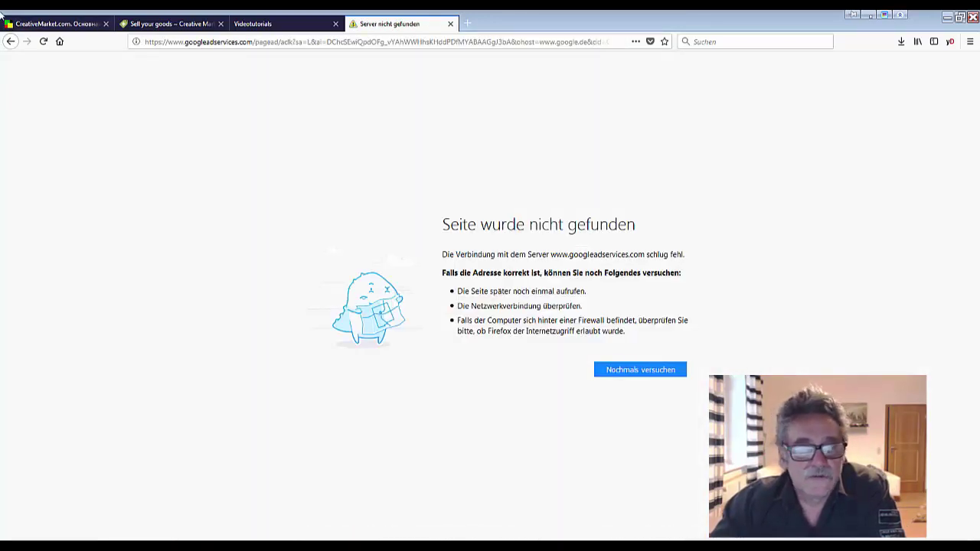
left_click(10, 41)
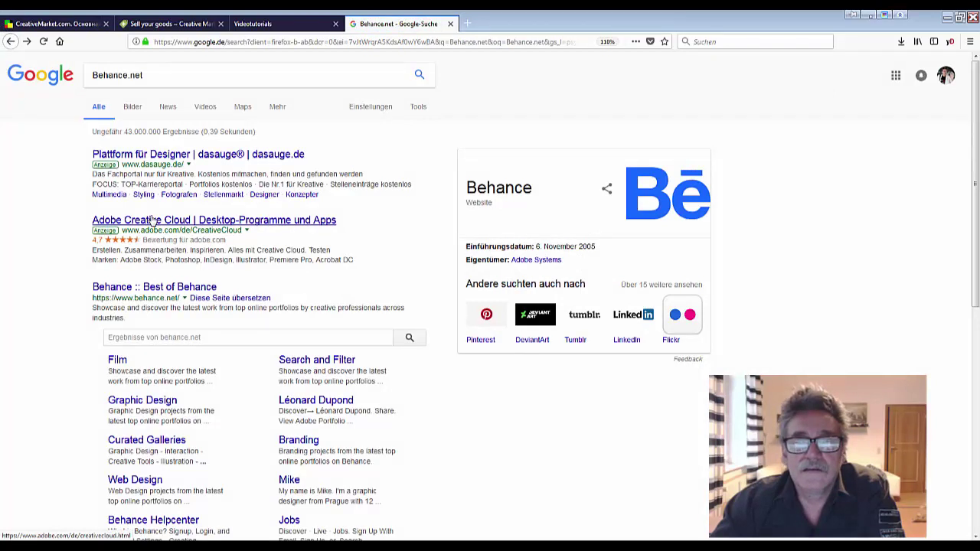
left_click(163, 291)
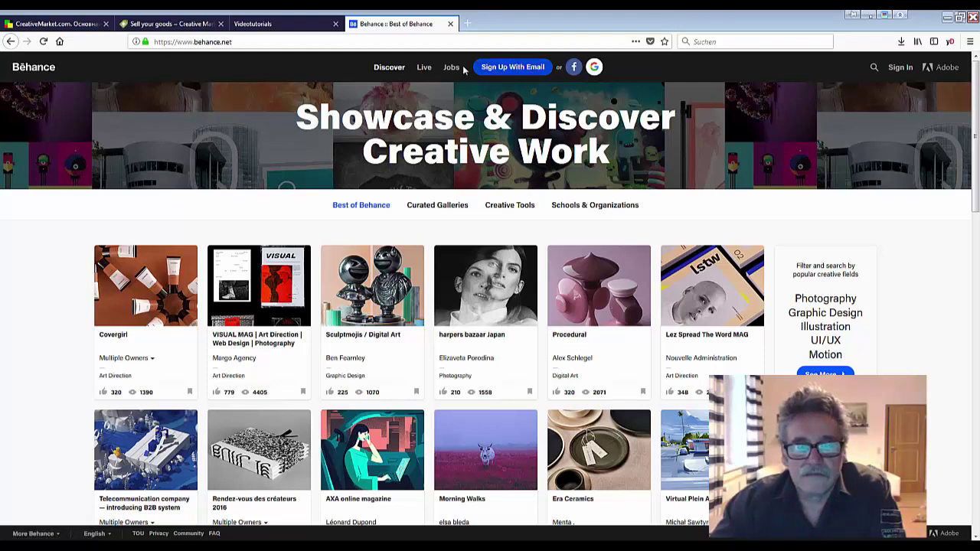
scroll(450, 213, "down", 3)
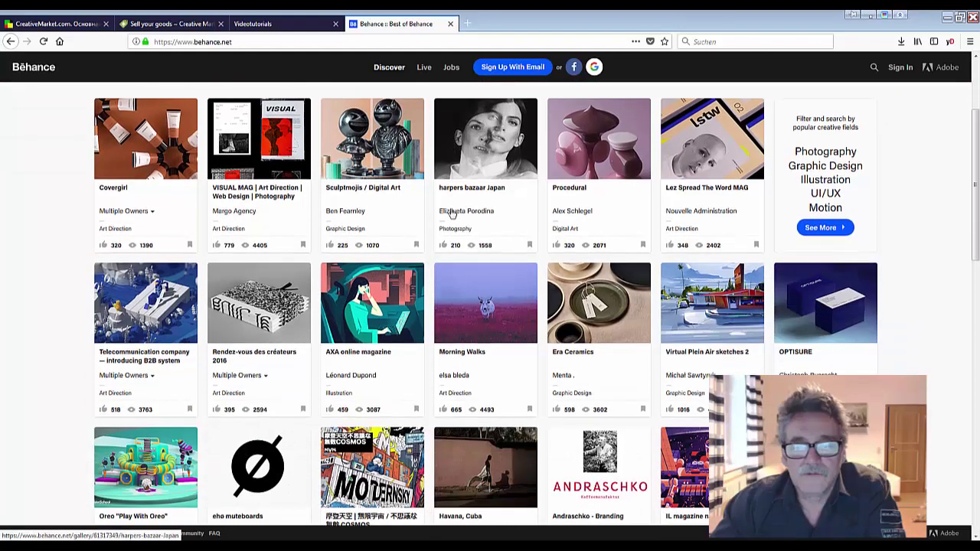
scroll(451, 213, "down", 3)
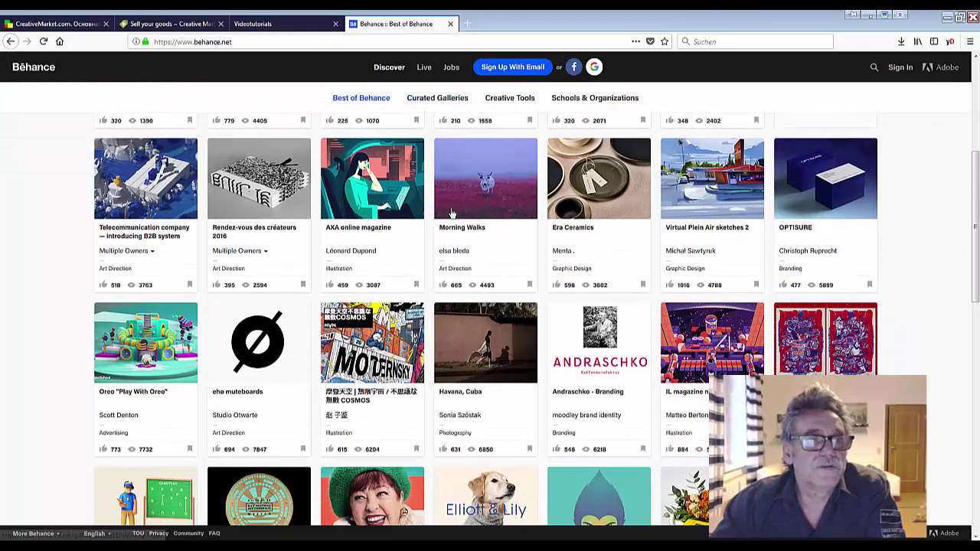
scroll(451, 212, "down", 5)
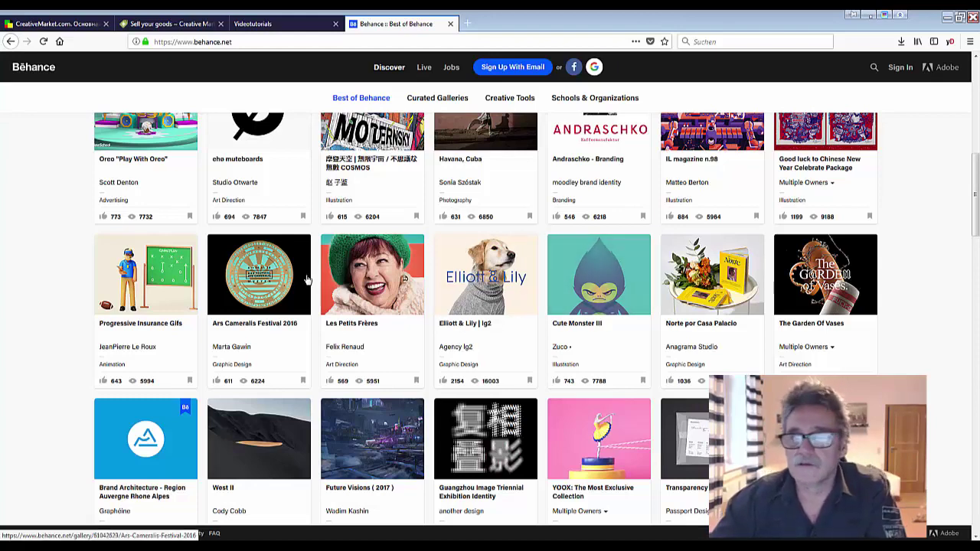
left_click(484, 294)
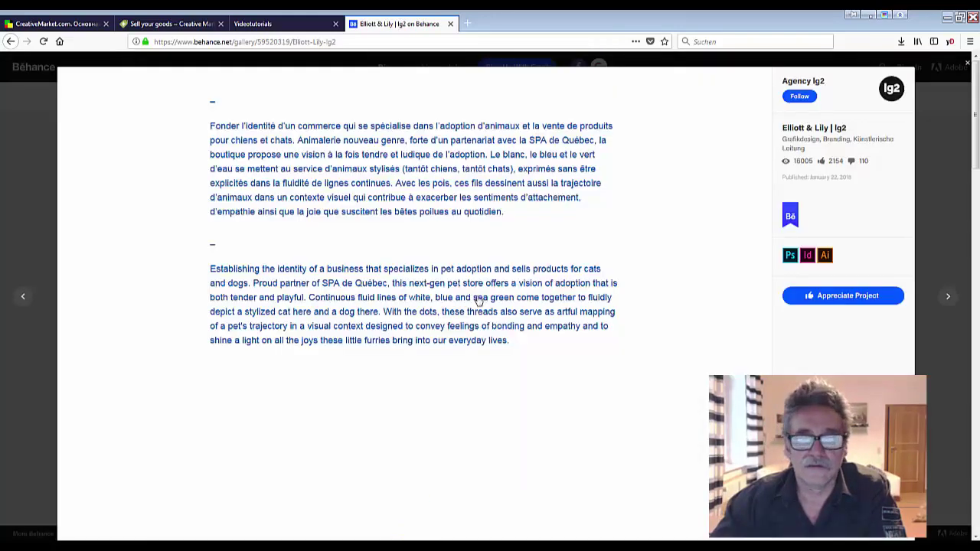
scroll(476, 300, "down", 10)
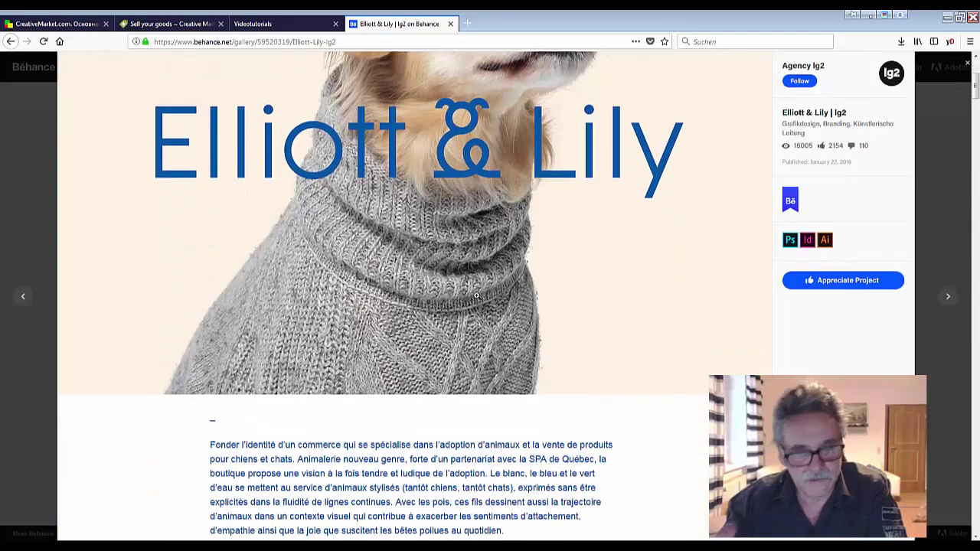
scroll(476, 300, "down", 15)
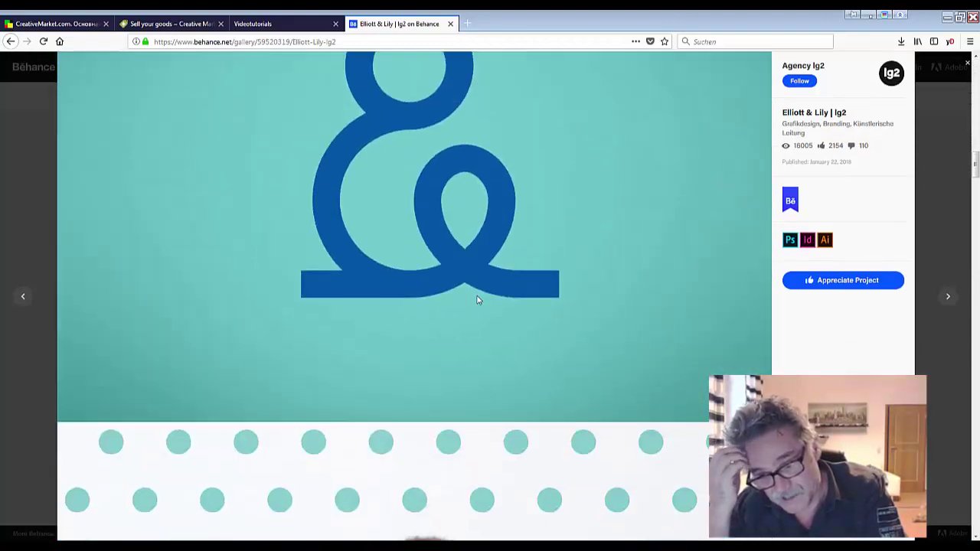
scroll(476, 294, "down", 10)
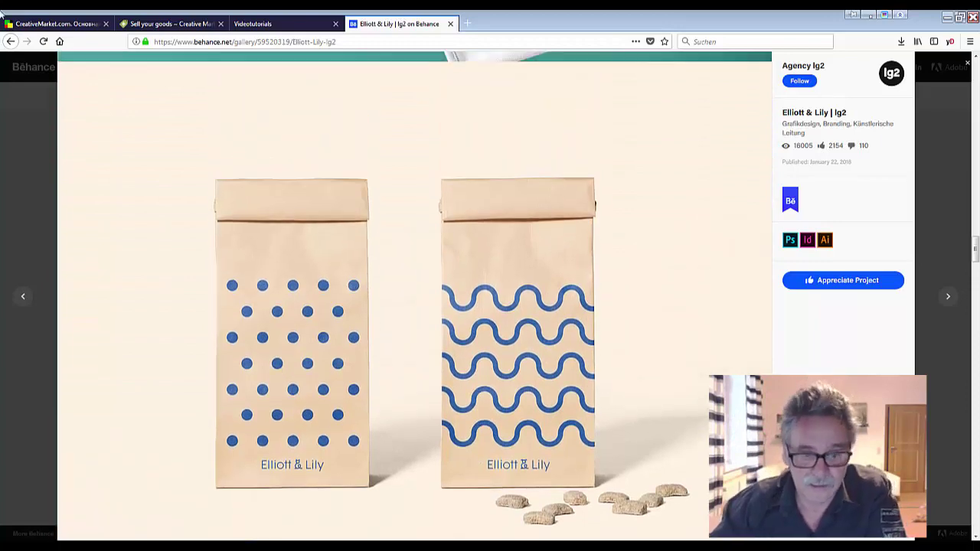
left_click(11, 41)
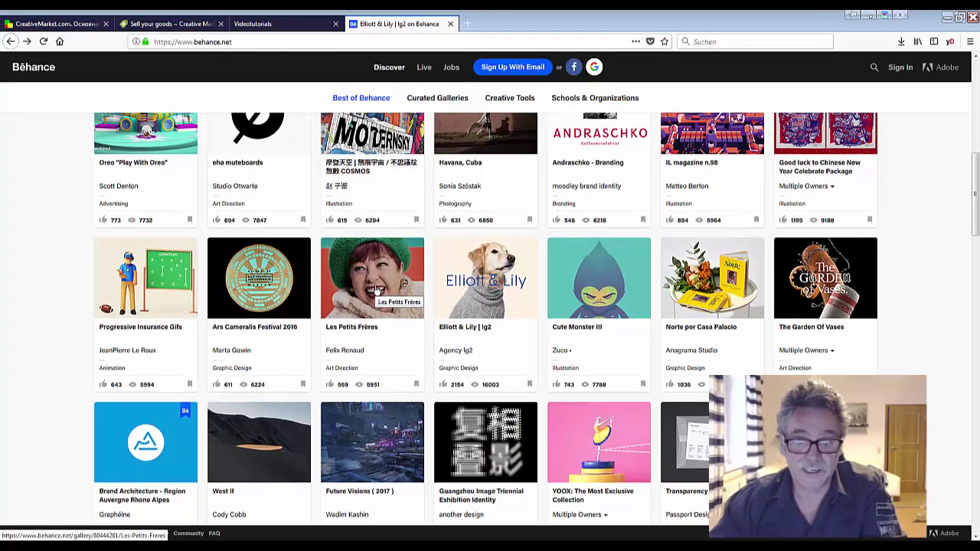
Browse the Best of Behance gallery, then choose 'Sign Up With Email' at the top
scroll(375, 289, "up", 2)
scroll(375, 289, "up", 2)
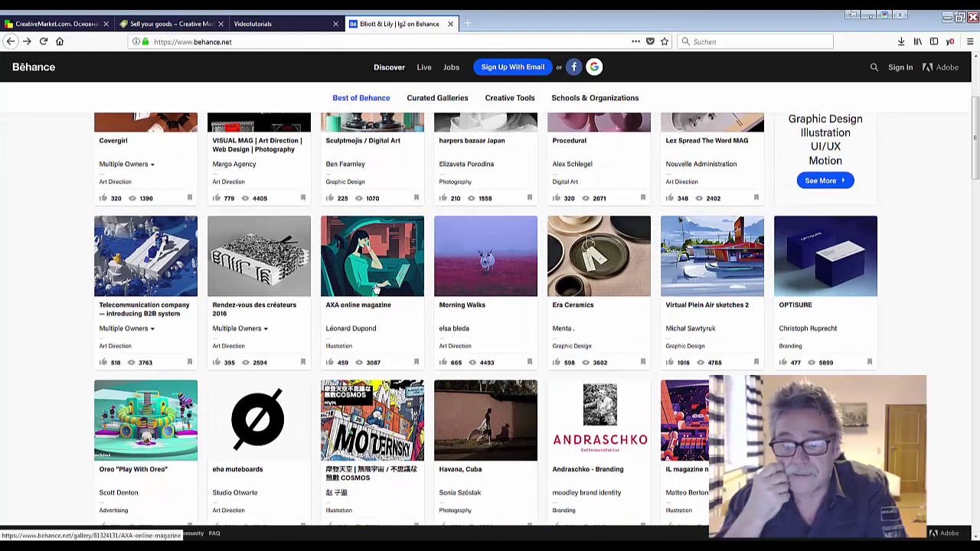
scroll(375, 290, "up", 3)
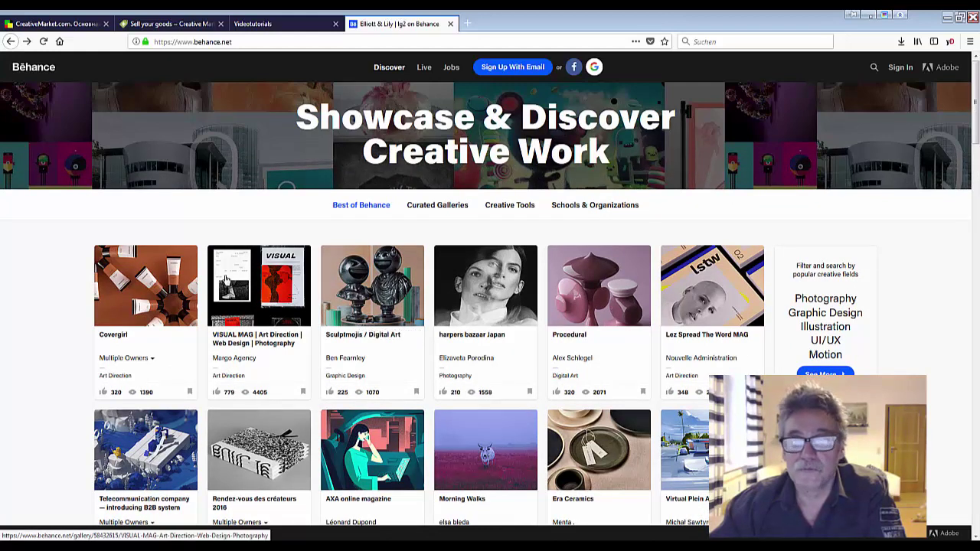
scroll(295, 372, "down", 2)
scroll(295, 371, "down", 3)
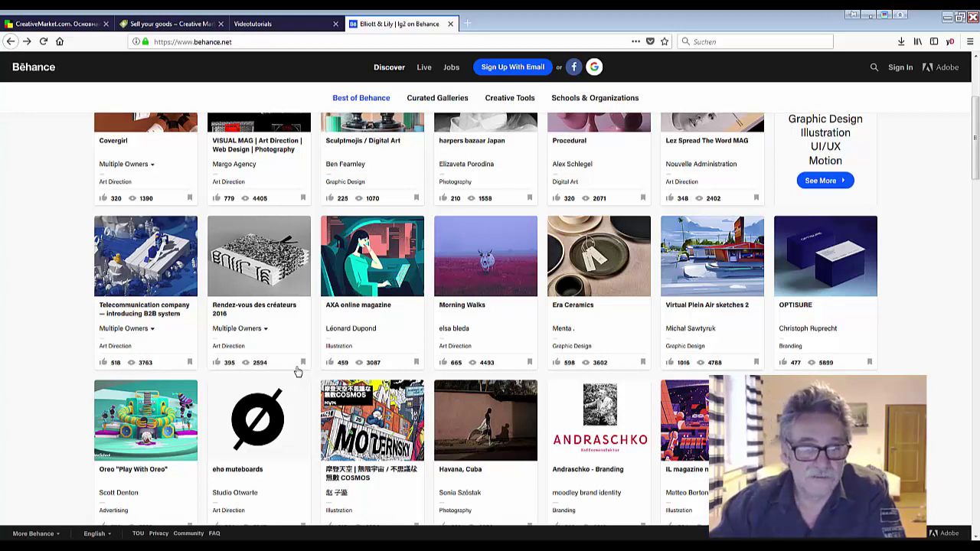
scroll(398, 279, "up", 3)
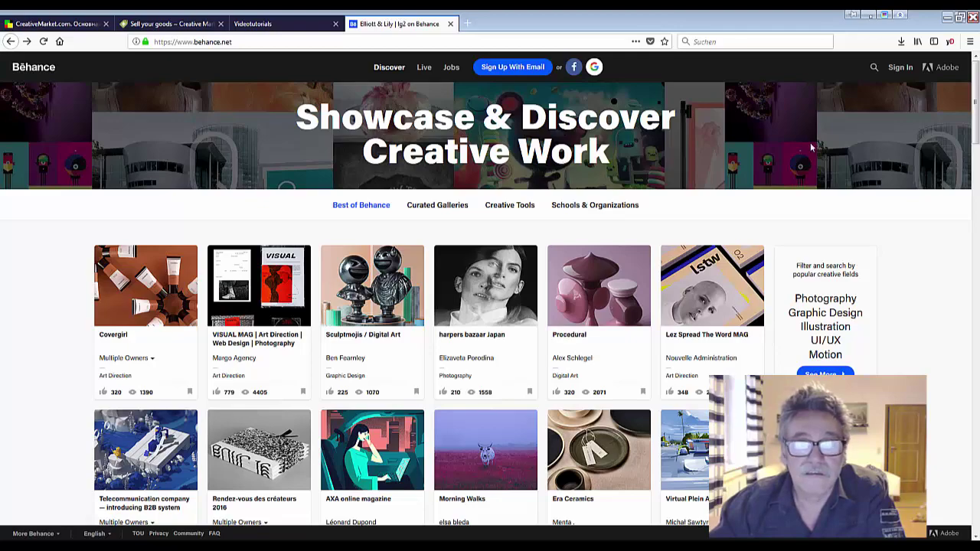
left_click_drag(976, 114, 976, 85)
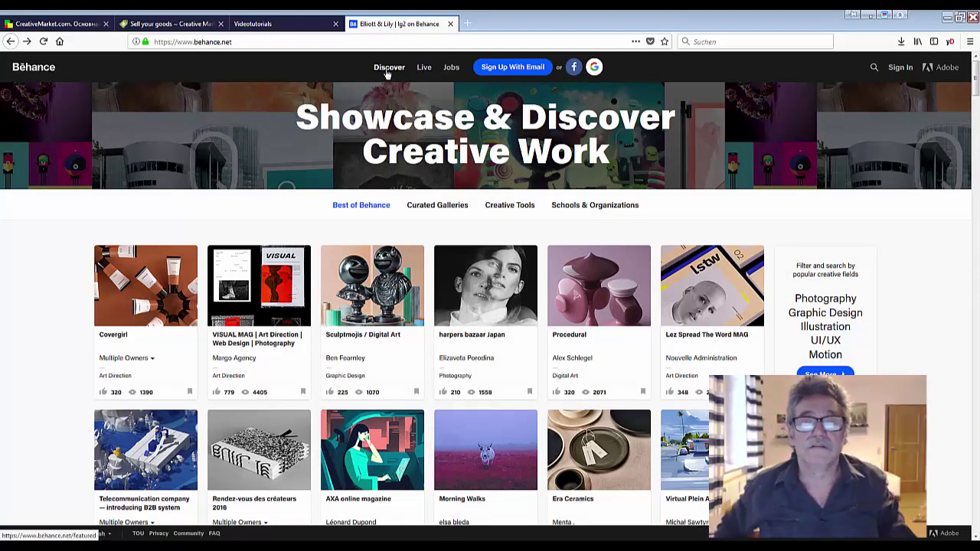
left_click(501, 69)
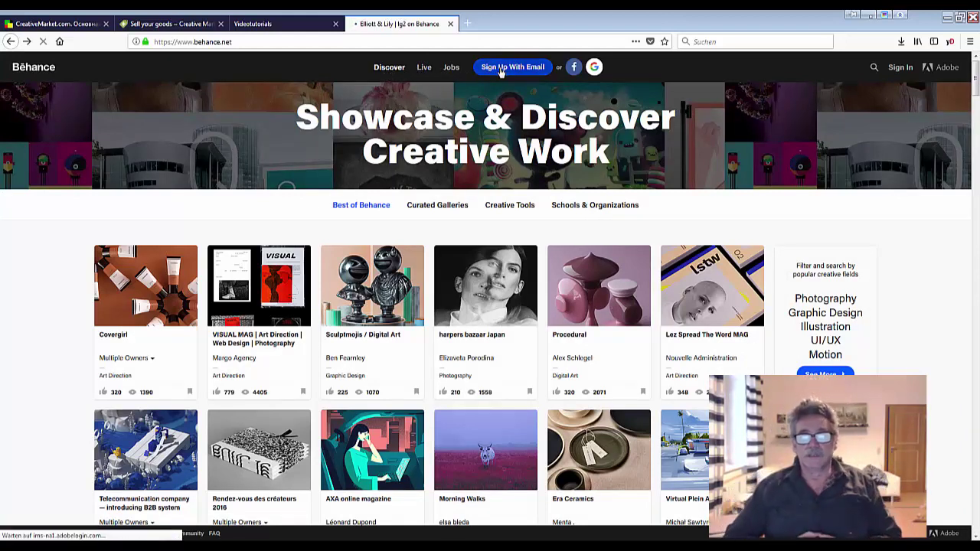